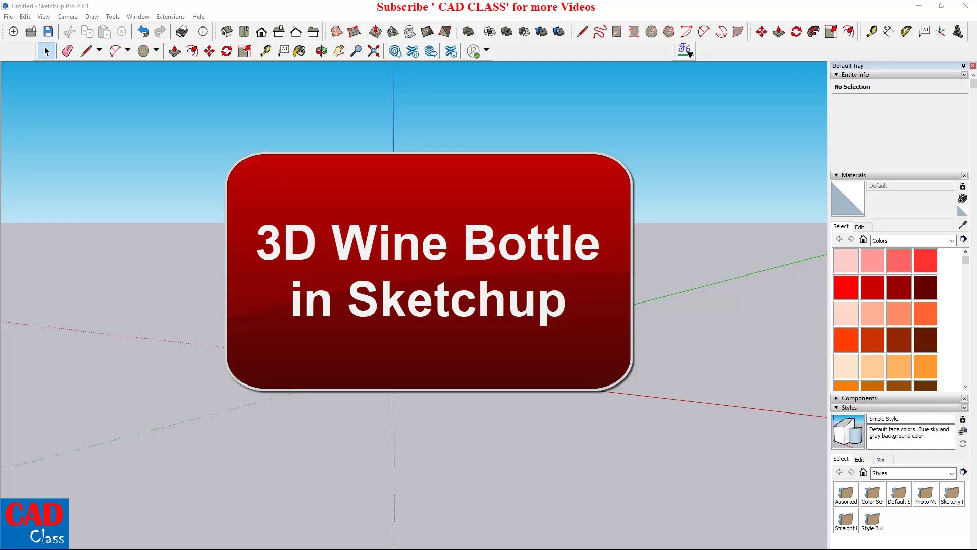
Orbit the empty model to a low angle so the green and blue axes rise upward.
{"action": "mouse_move", "coordinate": [459, 392]}
{"action": "middle_mouse_down"}
{"action": "mouse_move", "coordinate": [525, 394]}
{"action": "mouse_move", "coordinate": [298, 349]}
{"action": "mouse_move", "coordinate": [469, 375]}
{"action": "mouse_move", "coordinate": [321, 375]}
{"action": "mouse_move", "coordinate": [371, 312]}
{"action": "mouse_move", "coordinate": [305, 349]}
{"action": "mouse_move", "coordinate": [312, 358]}
{"action": "mouse_move", "coordinate": [320, 336]}
{"action": "middle_mouse_up"}
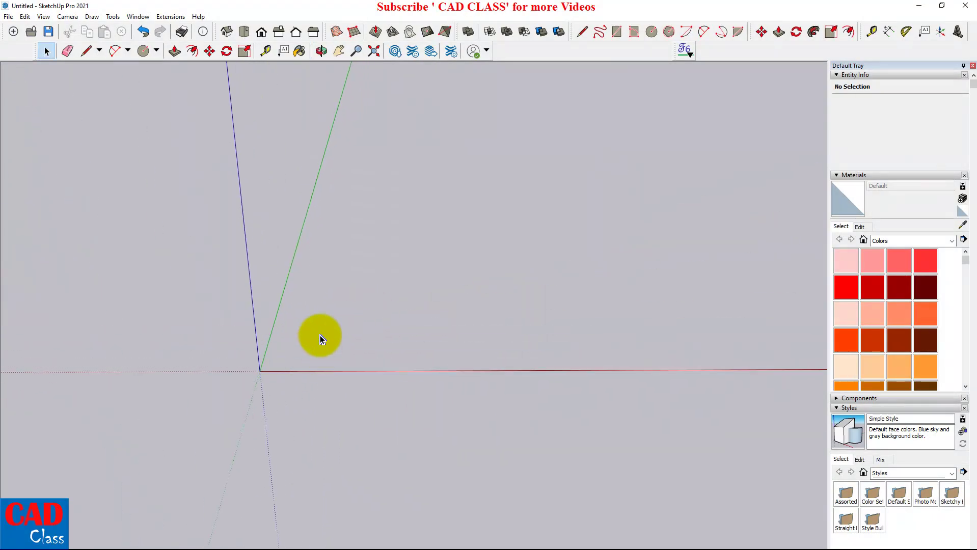
Draw a tall upright 862.59 ft² rectangle face beside the vertical axis and view it head-on.
{"action": "left_click", "coordinate": [158, 51]}
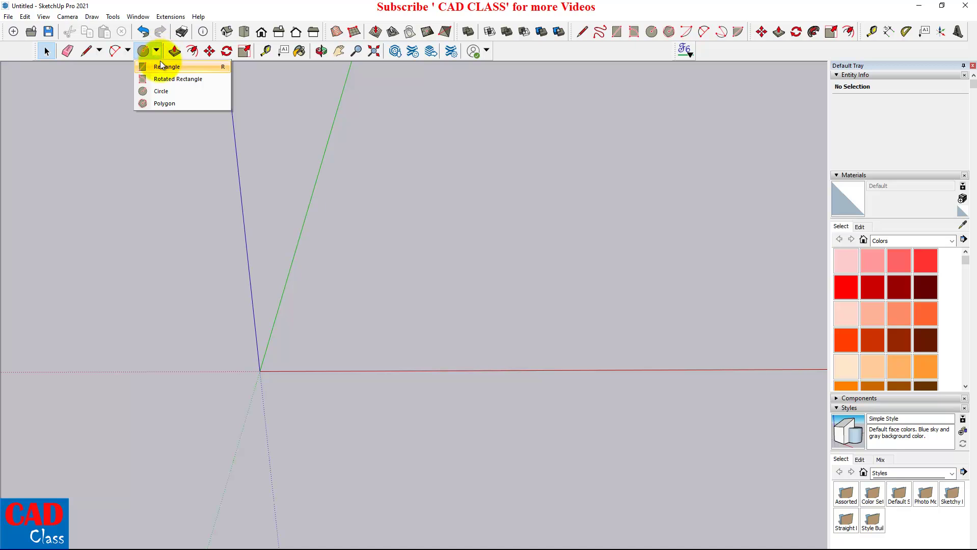
{"action": "left_click", "coordinate": [162, 66]}
{"action": "scroll", "coordinate": [359, 204], "scroll_direction": "down", "scroll_amount": 1}
{"action": "left_click", "coordinate": [373, 159]}
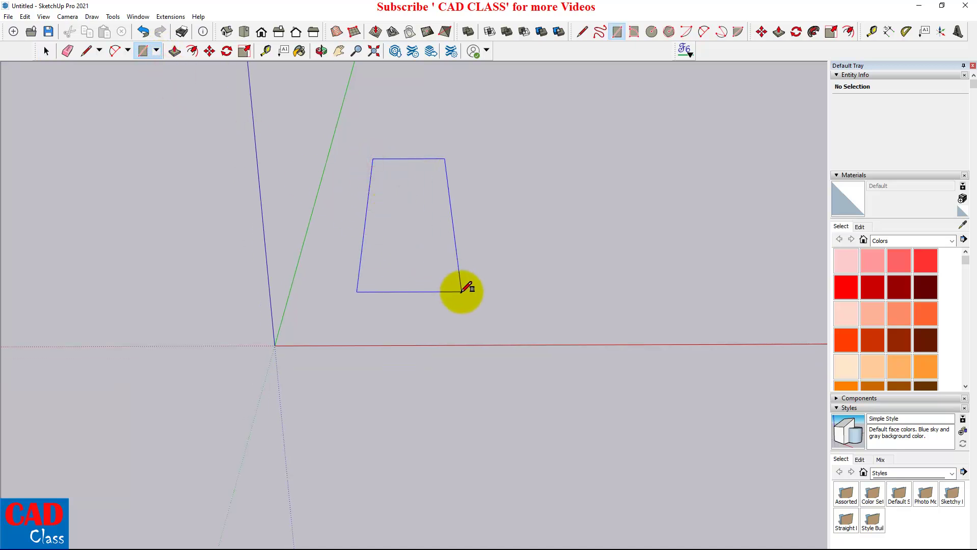
{"action": "left_click", "coordinate": [521, 329]}
{"action": "mouse_move", "coordinate": [346, 307]}
{"action": "middle_mouse_down"}
{"action": "mouse_move", "coordinate": [429, 316]}
{"action": "mouse_move", "coordinate": [439, 421]}
{"action": "mouse_move", "coordinate": [436, 356]}
{"action": "mouse_move", "coordinate": [458, 299]}
{"action": "mouse_move", "coordinate": [463, 343]}
{"action": "mouse_move", "coordinate": [413, 285]}
{"action": "middle_mouse_up"}
{"action": "left_click", "coordinate": [413, 282]}
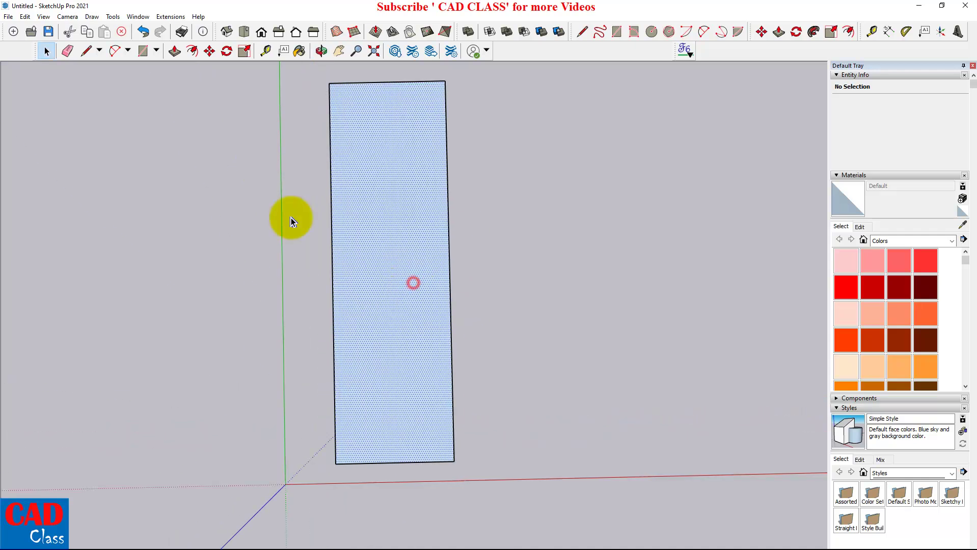
{"action": "left_click", "coordinate": [86, 52]}
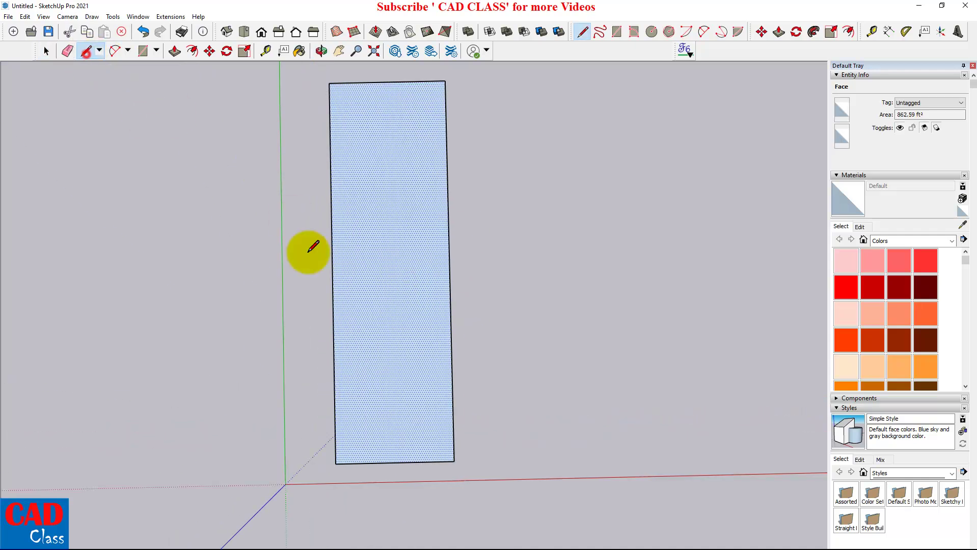
Trace the body, sloped shoulder, neck and lip lines of the bottle profile inside the rectangle.
{"action": "left_click", "coordinate": [429, 462]}
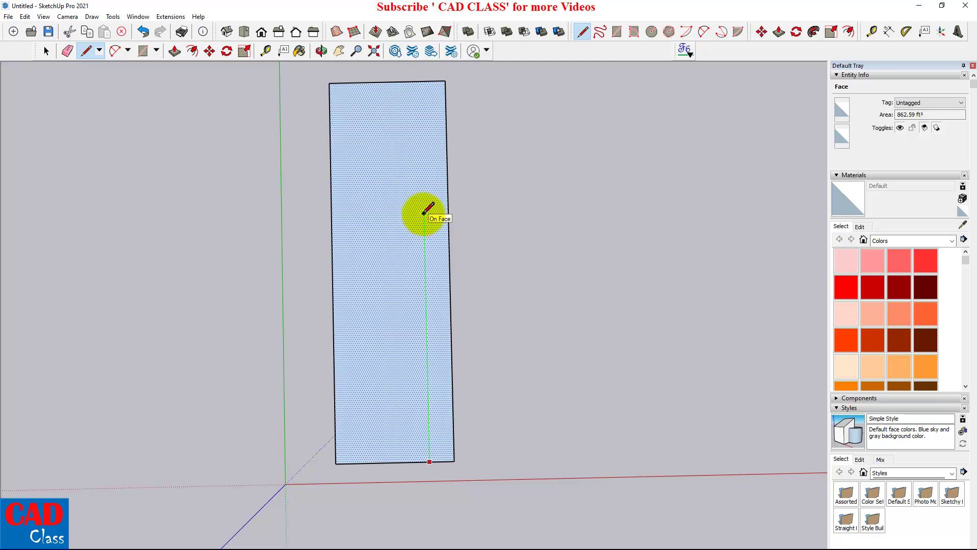
{"action": "key", "text": "Escape"}
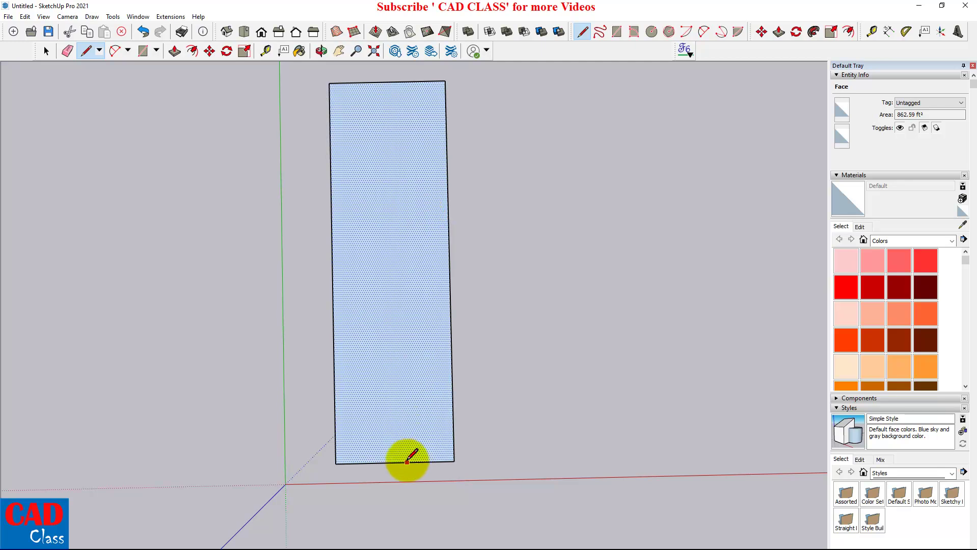
{"action": "left_click", "coordinate": [406, 462]}
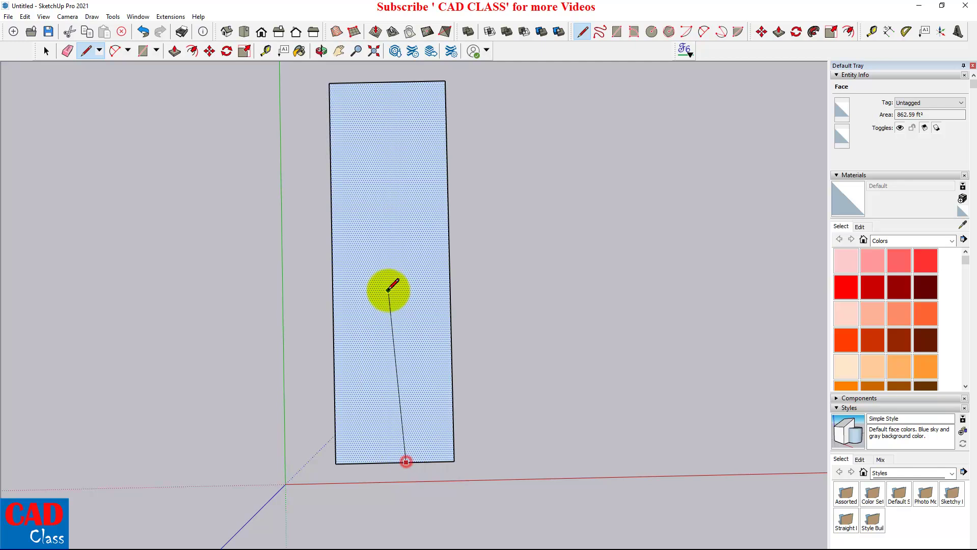
{"action": "left_click", "coordinate": [402, 214]}
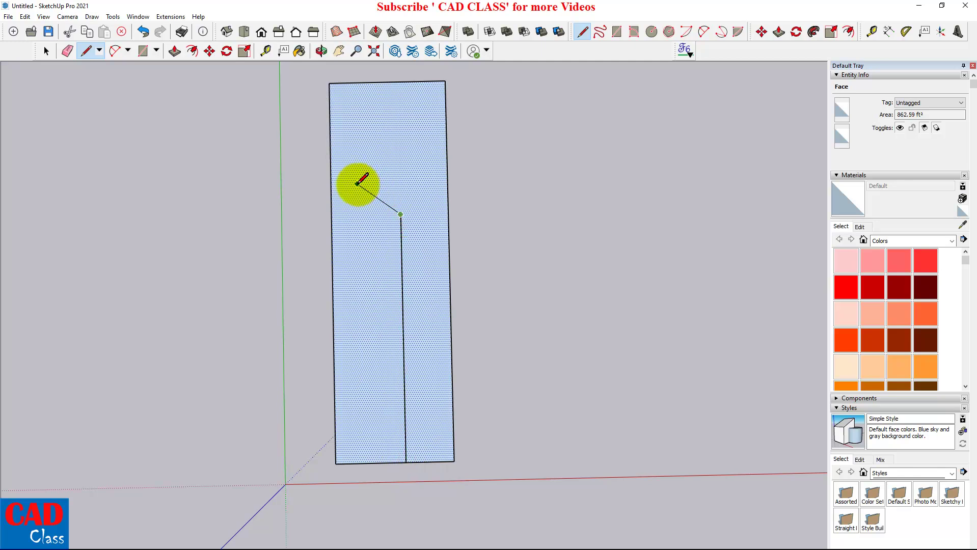
{"action": "left_click", "coordinate": [350, 183]}
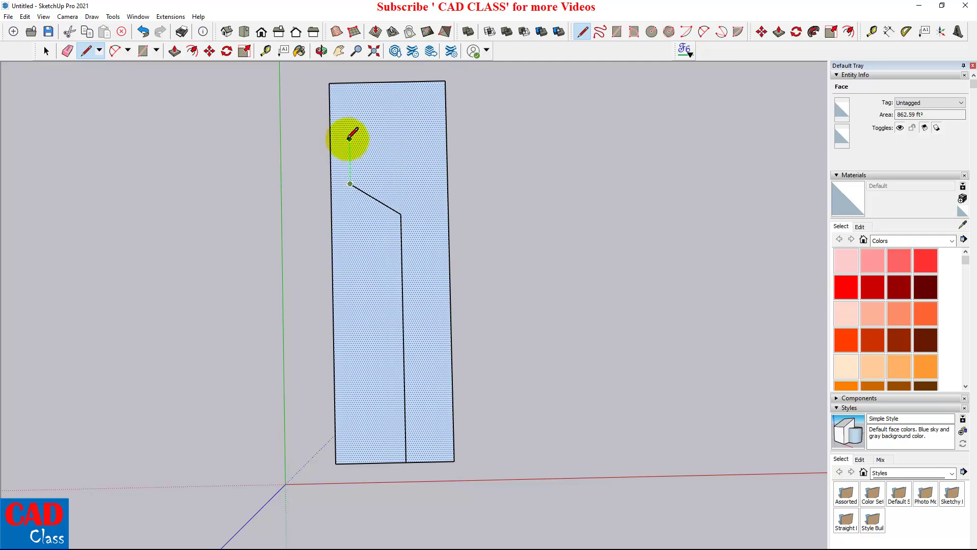
{"action": "left_click", "coordinate": [349, 140]}
{"action": "scroll", "coordinate": [352, 153], "scroll_direction": "down", "scroll_amount": 1}
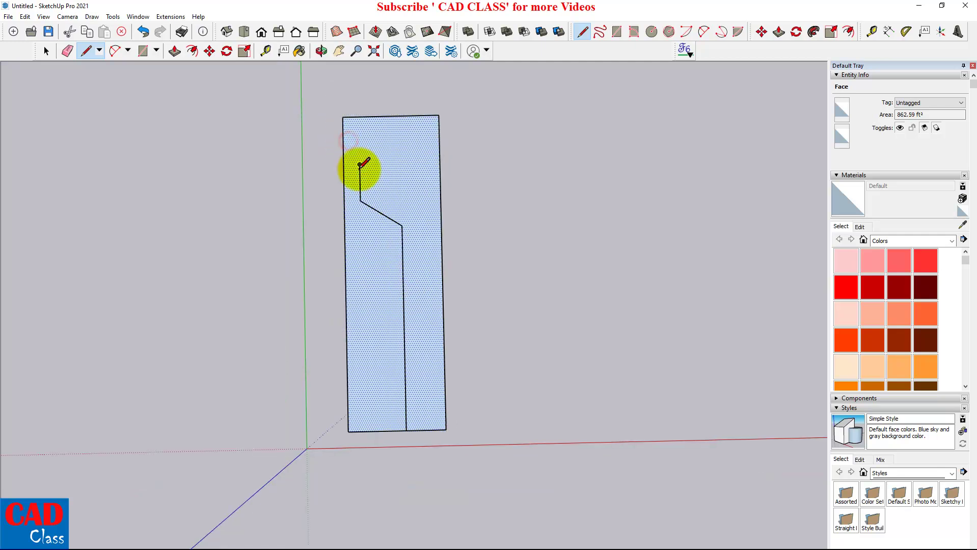
{"action": "scroll", "coordinate": [357, 165], "scroll_direction": "up", "scroll_amount": 3}
{"action": "scroll", "coordinate": [377, 219], "scroll_direction": "up", "scroll_amount": 1}
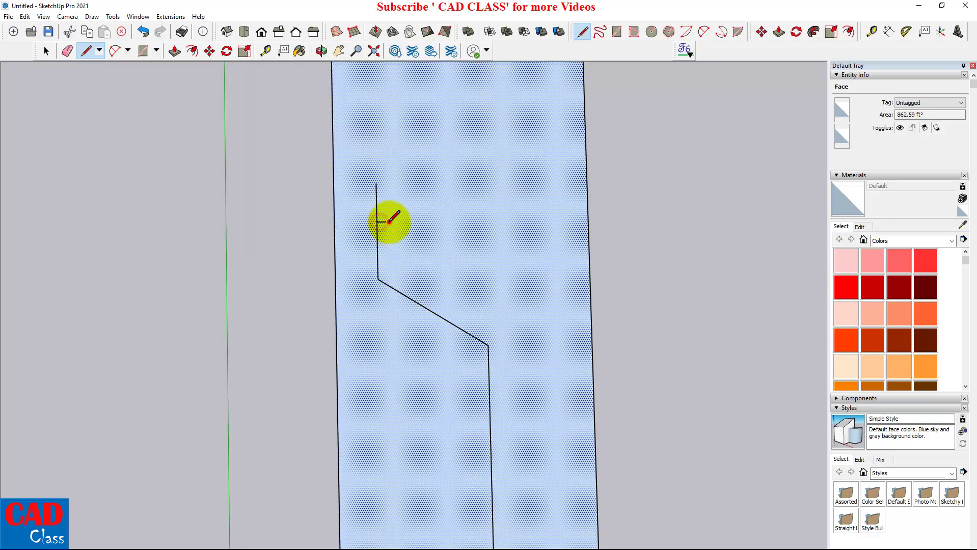
{"action": "left_click", "coordinate": [389, 221]}
{"action": "left_click", "coordinate": [389, 173]}
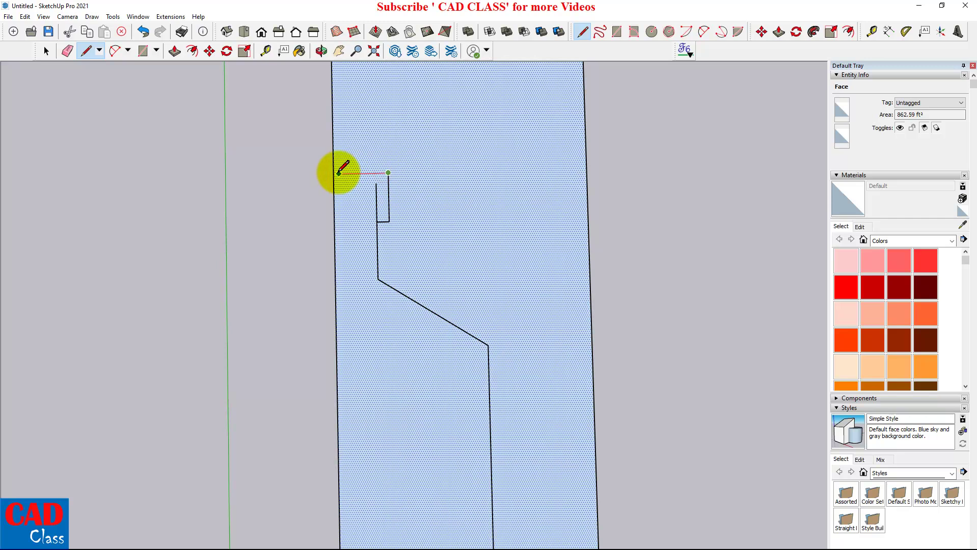
{"action": "left_click", "coordinate": [334, 174]}
Erase the extra edge inside the lip notch of the profile.
{"action": "scroll", "coordinate": [388, 203], "scroll_direction": "down", "scroll_amount": 2}
{"action": "scroll", "coordinate": [402, 216], "scroll_direction": "down", "scroll_amount": 2}
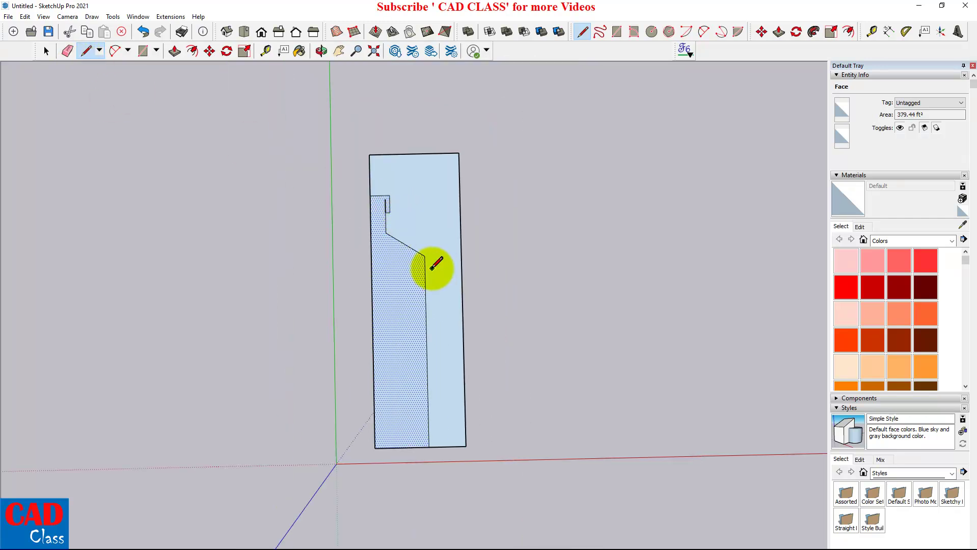
{"action": "scroll", "coordinate": [433, 266], "scroll_direction": "up", "scroll_amount": 1}
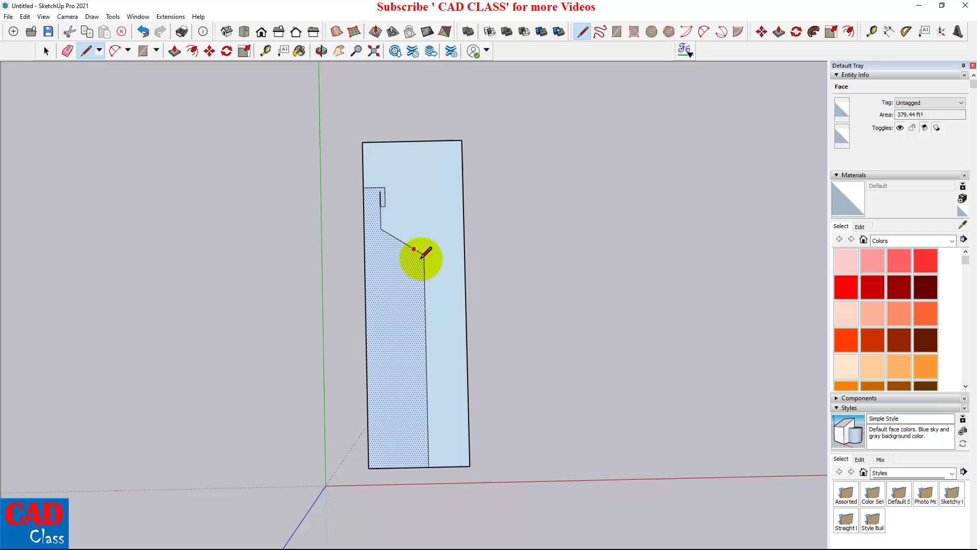
{"action": "left_click", "coordinate": [69, 52]}
{"action": "scroll", "coordinate": [429, 201], "scroll_direction": "up", "scroll_amount": 2}
{"action": "scroll", "coordinate": [414, 212], "scroll_direction": "up", "scroll_amount": 3}
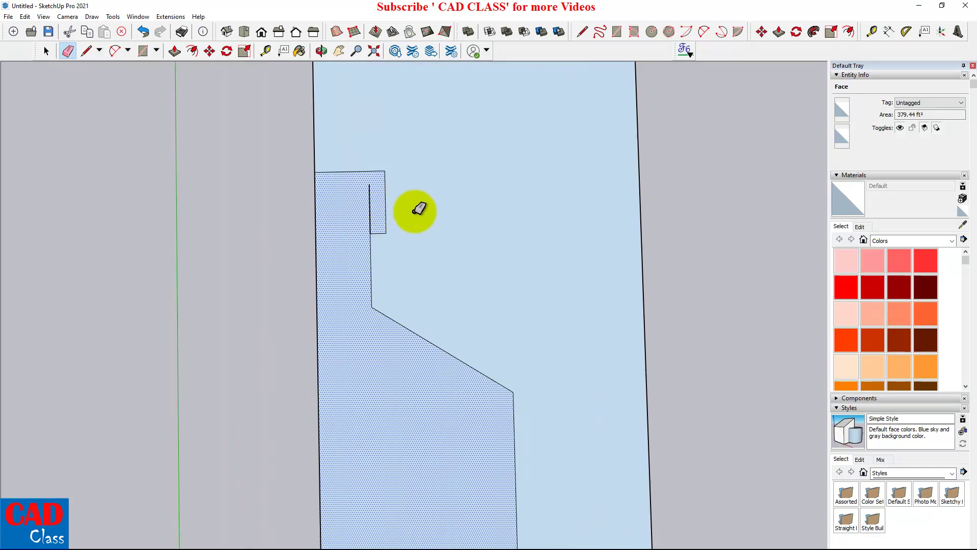
{"action": "left_click", "coordinate": [370, 209]}
{"action": "scroll", "coordinate": [329, 181], "scroll_direction": "down", "scroll_amount": 2}
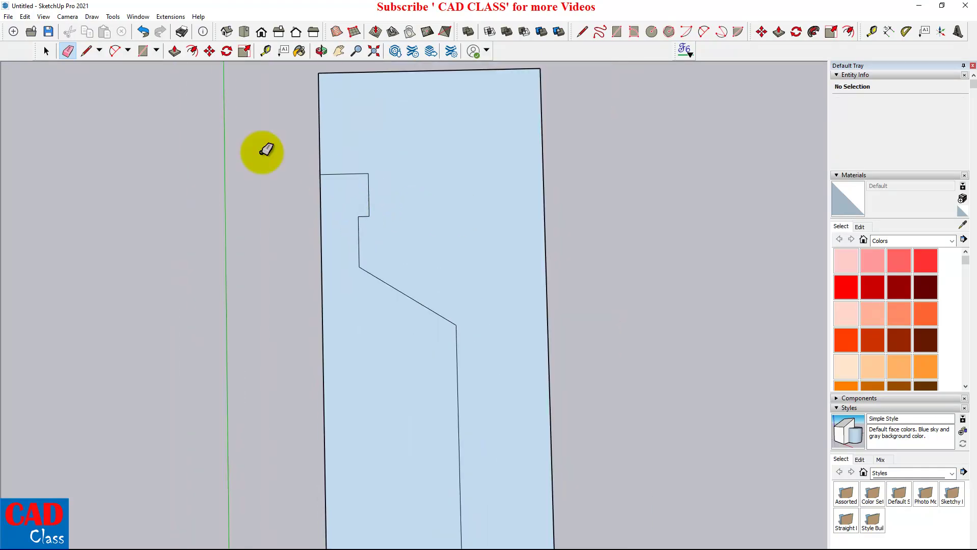
{"action": "left_click", "coordinate": [116, 51]}
{"action": "scroll", "coordinate": [342, 170], "scroll_direction": "down", "scroll_amount": 1}
Round the lower shoulder corner and the lip's top corner with arcs.
{"action": "scroll", "coordinate": [423, 265], "scroll_direction": "up", "scroll_amount": 1}
{"action": "left_click", "coordinate": [394, 266]}
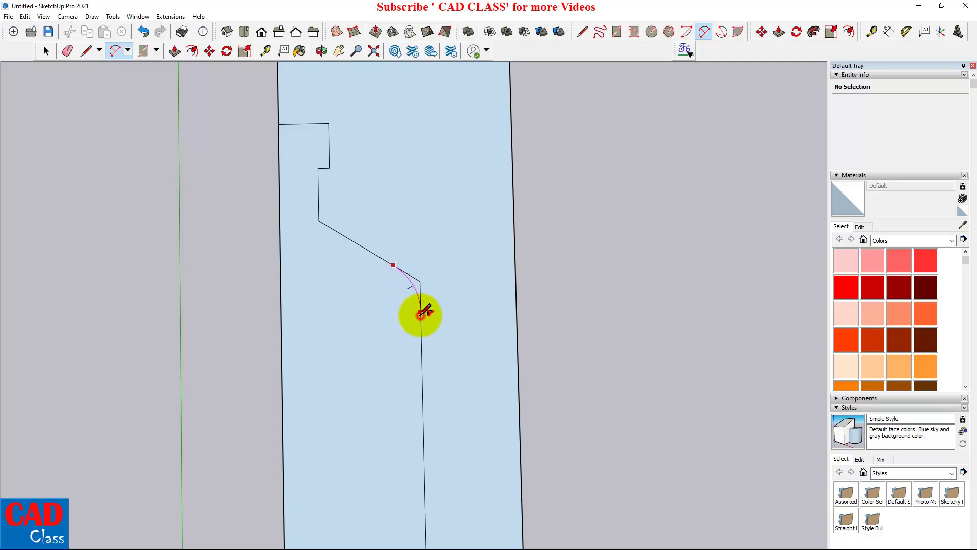
{"action": "left_click", "coordinate": [420, 314]}
{"action": "scroll", "coordinate": [419, 306], "scroll_direction": "down", "scroll_amount": 1}
{"action": "scroll", "coordinate": [327, 219], "scroll_direction": "up", "scroll_amount": 2}
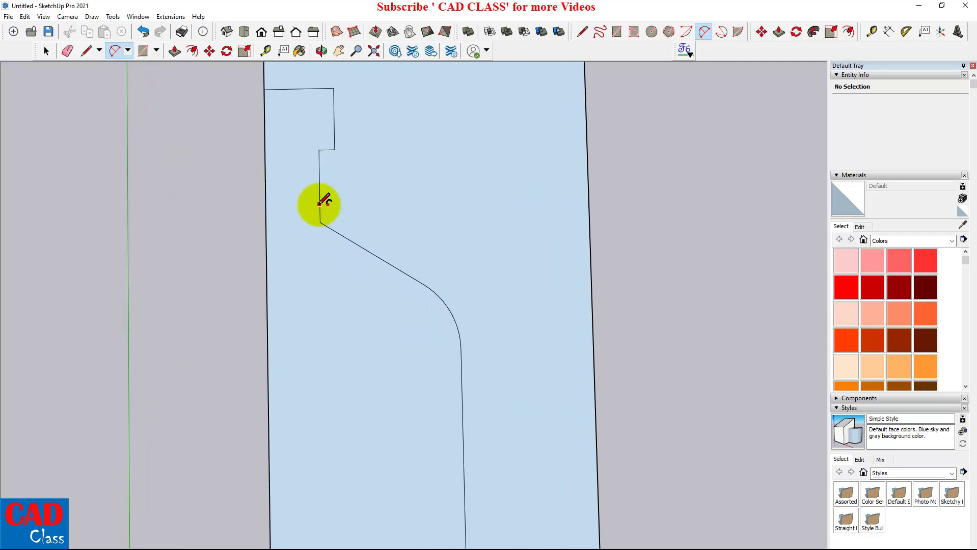
{"action": "scroll", "coordinate": [338, 230], "scroll_direction": "down", "scroll_amount": 1}
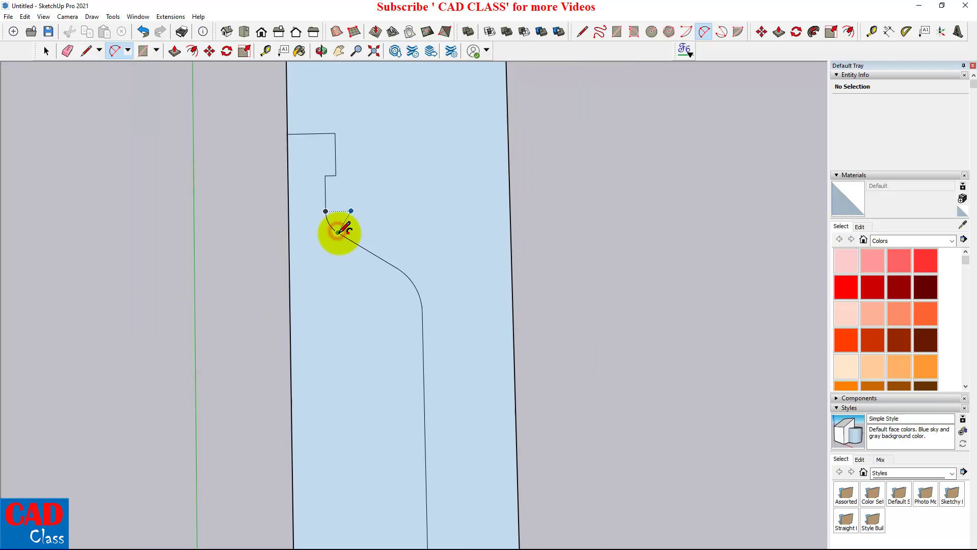
{"action": "scroll", "coordinate": [323, 134], "scroll_direction": "up", "scroll_amount": 1}
{"action": "scroll", "coordinate": [323, 135], "scroll_direction": "up", "scroll_amount": 1}
{"action": "left_click", "coordinate": [323, 134]}
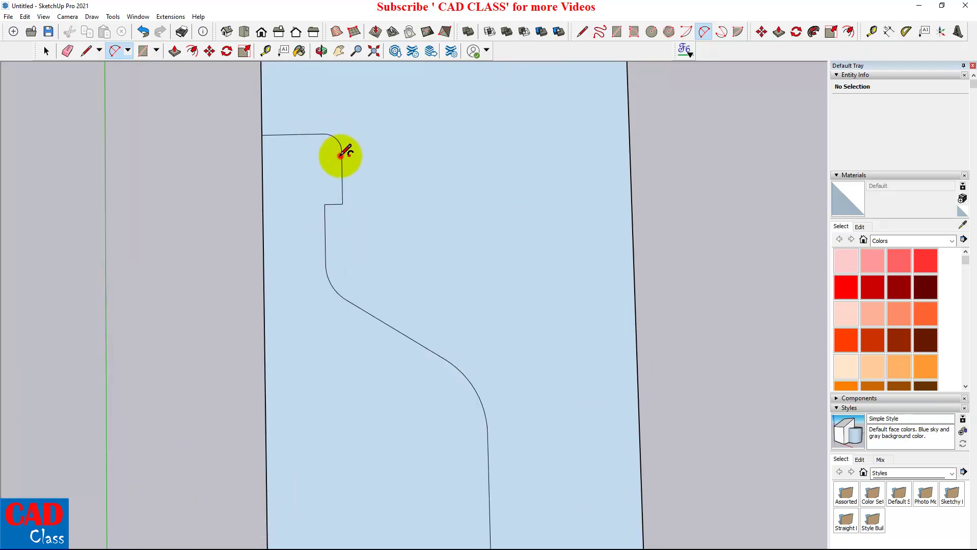
{"action": "scroll", "coordinate": [393, 131], "scroll_direction": "down", "scroll_amount": 1}
{"action": "scroll", "coordinate": [360, 142], "scroll_direction": "down", "scroll_amount": 1}
{"action": "scroll", "coordinate": [365, 148], "scroll_direction": "down", "scroll_amount": 1}
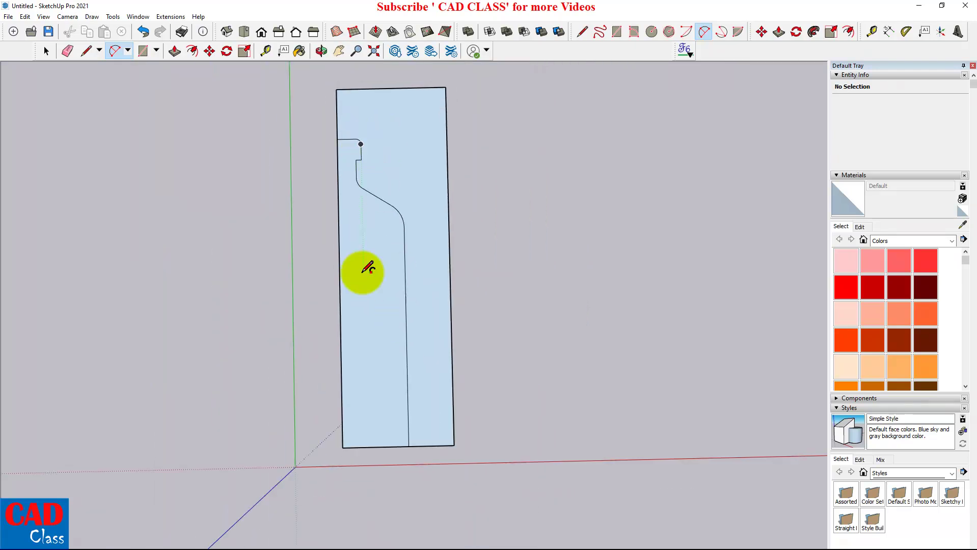
Draw a short base line and round the base corner down to the bottom edge with an arc.
{"action": "left_click", "coordinate": [86, 51]}
{"action": "scroll", "coordinate": [349, 437], "scroll_direction": "up", "scroll_amount": 2}
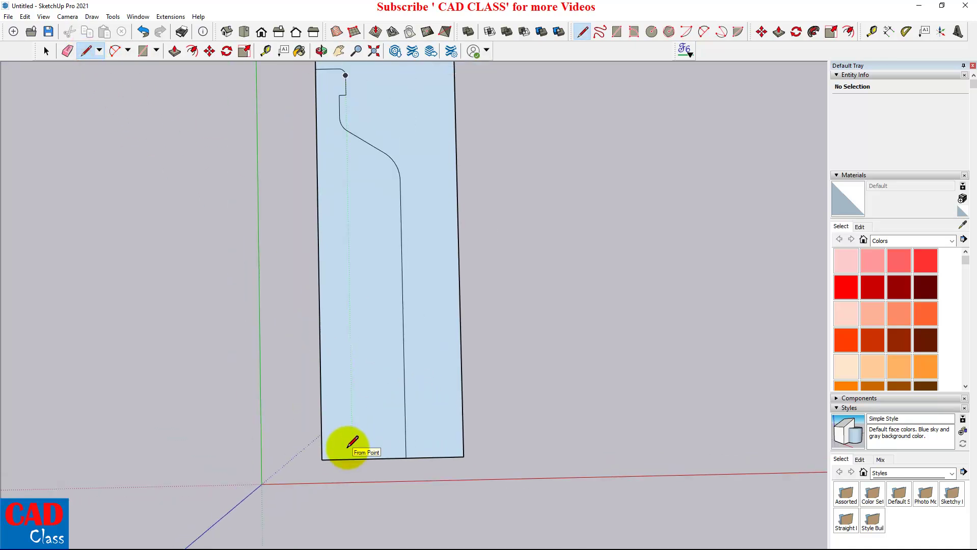
{"action": "left_click", "coordinate": [321, 449]}
{"action": "left_click", "coordinate": [351, 449]}
{"action": "left_click", "coordinate": [116, 51]}
{"action": "scroll", "coordinate": [401, 407], "scroll_direction": "down", "scroll_amount": 2}
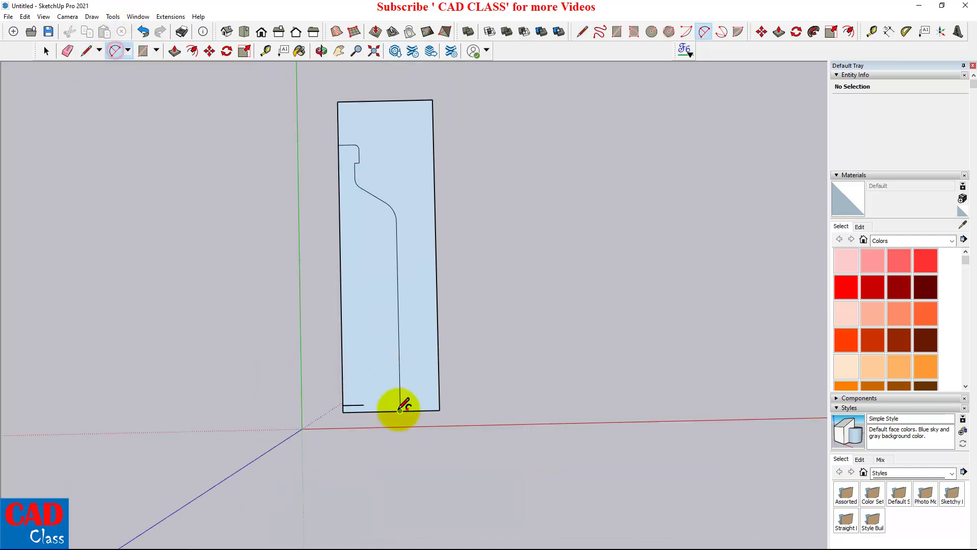
{"action": "scroll", "coordinate": [401, 408], "scroll_direction": "up", "scroll_amount": 2}
{"action": "scroll", "coordinate": [342, 399], "scroll_direction": "up", "scroll_amount": 1}
{"action": "left_click", "coordinate": [339, 395]}
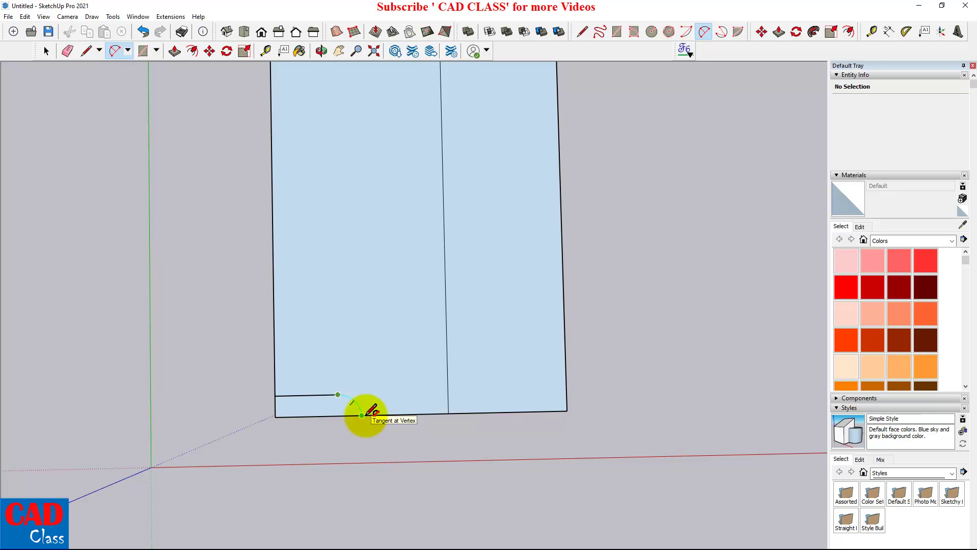
{"action": "scroll", "coordinate": [365, 411], "scroll_direction": "up", "scroll_amount": 2}
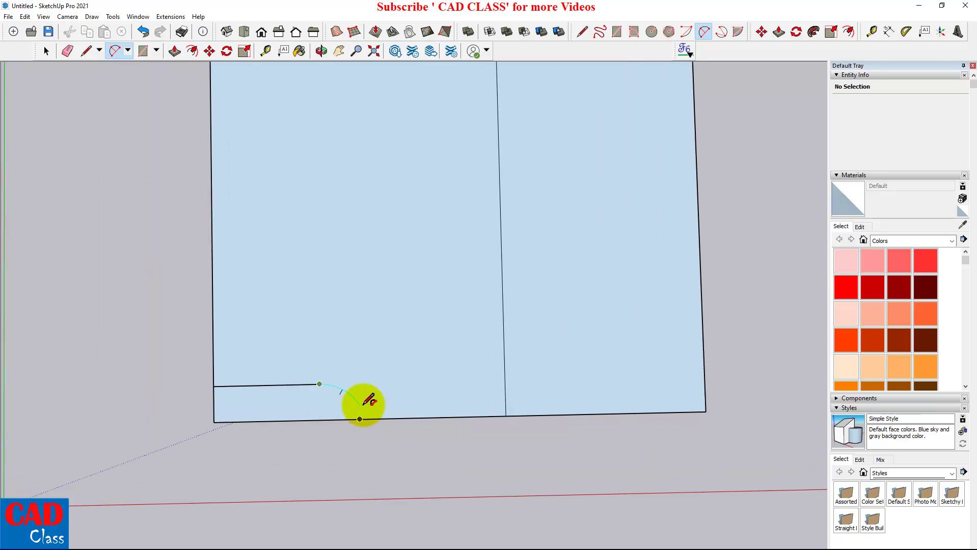
{"action": "left_click", "coordinate": [364, 404]}
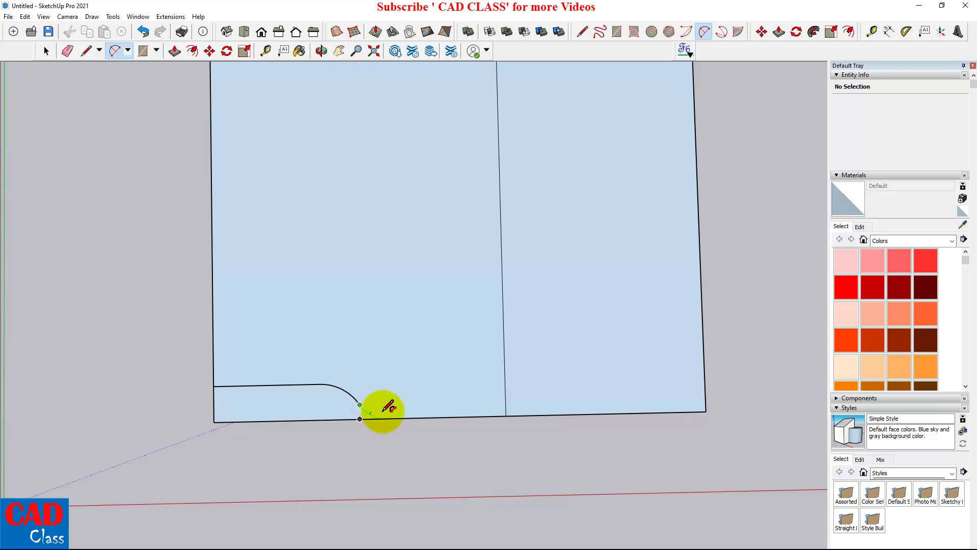
Add another two-point arc starting from the end of the base curve.
{"action": "left_click", "coordinate": [85, 50]}
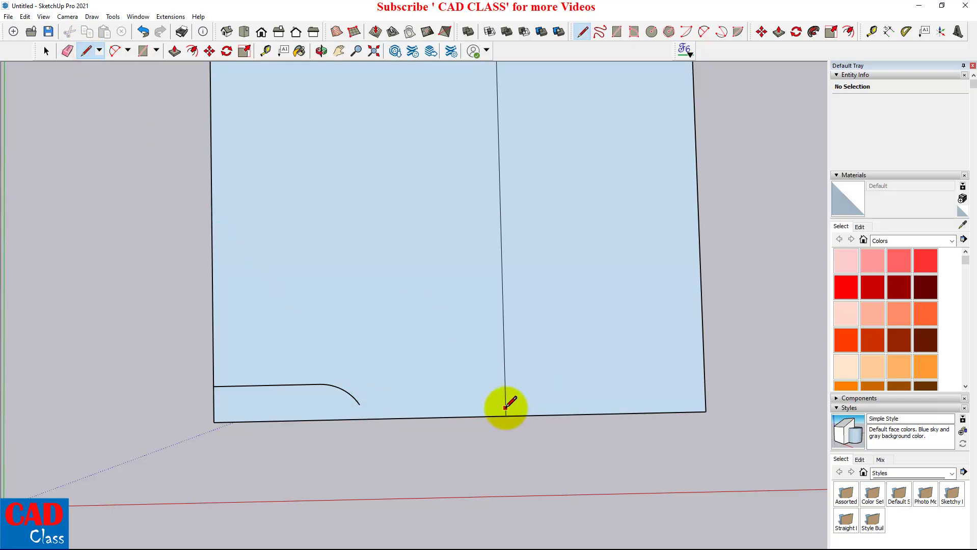
{"action": "left_click", "coordinate": [115, 50]}
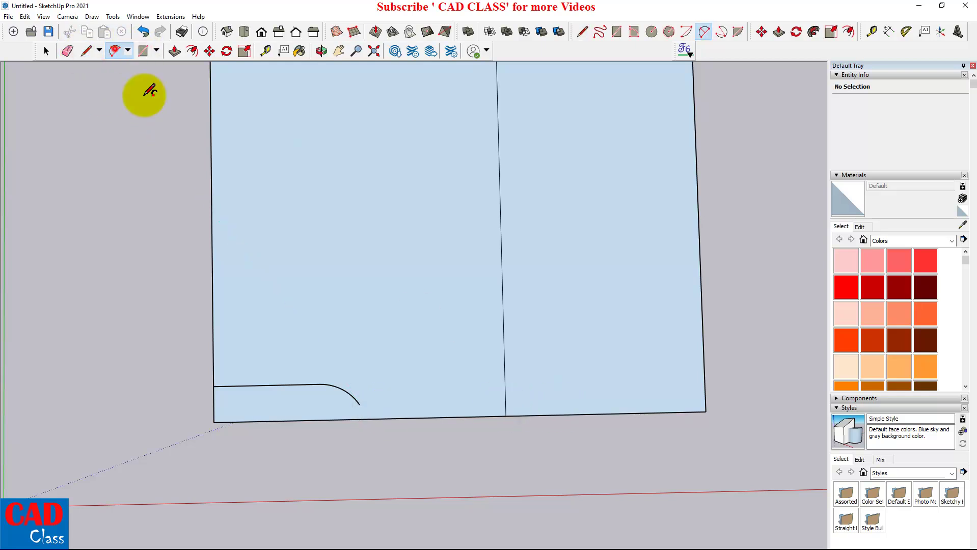
{"action": "scroll", "coordinate": [358, 390], "scroll_direction": "up", "scroll_amount": 2}
{"action": "left_click", "coordinate": [359, 411]}
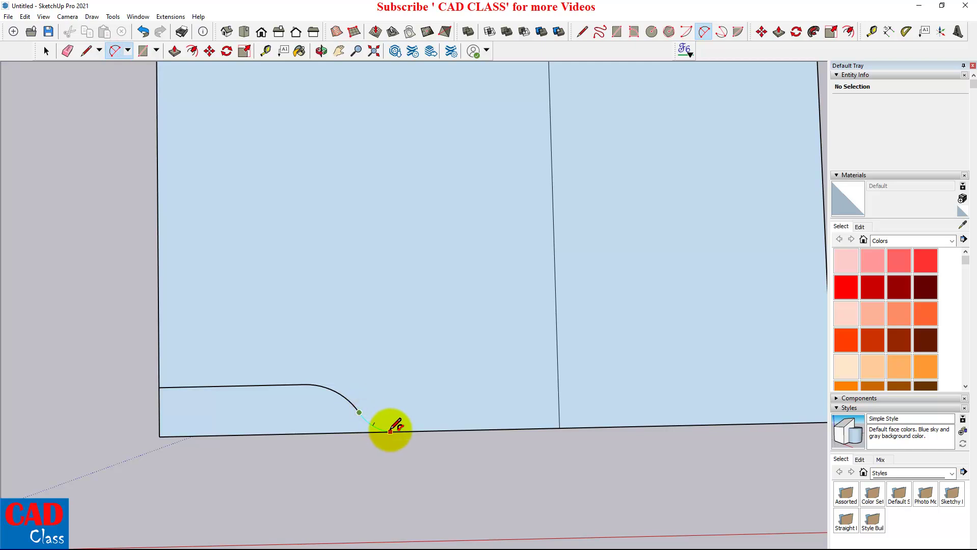
{"action": "scroll", "coordinate": [397, 430], "scroll_direction": "down", "scroll_amount": 3}
{"action": "scroll", "coordinate": [392, 426], "scroll_direction": "down", "scroll_amount": 2}
{"action": "left_click", "coordinate": [67, 50]}
Erase the rectangle's right edge and stray top edges, leaving only the profile face.
{"action": "middle_click_drag", "start_coordinate": [277, 421], "coordinate": [404, 476]}
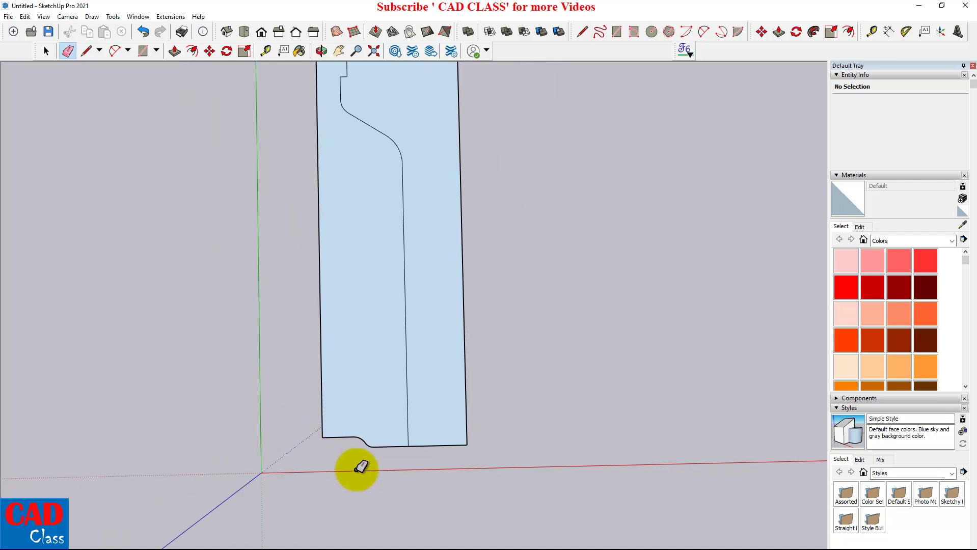
{"action": "left_click", "coordinate": [431, 417]}
{"action": "scroll", "coordinate": [392, 268], "scroll_direction": "up", "scroll_amount": 2}
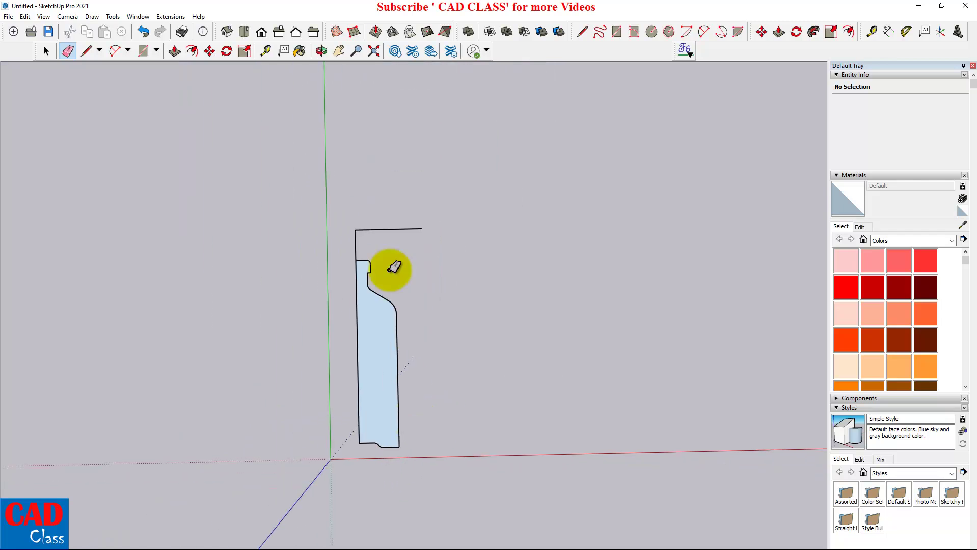
{"action": "scroll", "coordinate": [388, 235], "scroll_direction": "up", "scroll_amount": 2}
{"action": "left_click_drag", "start_coordinate": [351, 218], "coordinate": [318, 232]}
{"action": "scroll", "coordinate": [338, 230], "scroll_direction": "down", "scroll_amount": 2}
{"action": "scroll", "coordinate": [349, 265], "scroll_direction": "down", "scroll_amount": 2}
{"action": "left_click", "coordinate": [45, 52]}
{"action": "scroll", "coordinate": [326, 296], "scroll_direction": "up", "scroll_amount": 3}
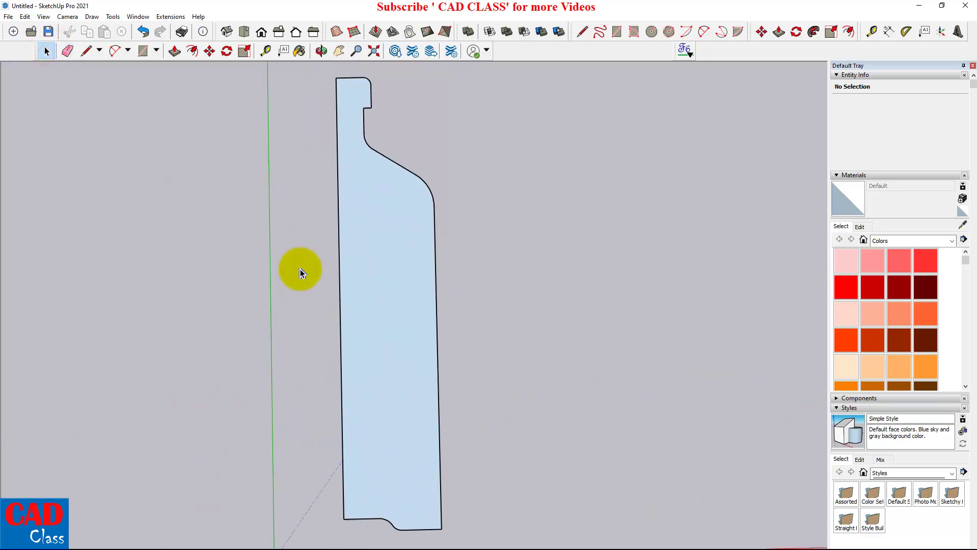
{"action": "scroll", "coordinate": [357, 306], "scroll_direction": "down", "scroll_amount": 3}
{"action": "scroll", "coordinate": [382, 356], "scroll_direction": "up", "scroll_amount": 2}
{"action": "mouse_move", "coordinate": [388, 399]}
{"action": "middle_mouse_down"}
{"action": "mouse_move", "coordinate": [517, 168]}
{"action": "mouse_move", "coordinate": [570, 136]}
{"action": "mouse_move", "coordinate": [331, 144]}
{"action": "mouse_move", "coordinate": [619, 140]}
{"action": "mouse_move", "coordinate": [497, 140]}
{"action": "mouse_move", "coordinate": [477, 168]}
{"action": "mouse_move", "coordinate": [452, 167]}
{"action": "middle_mouse_up"}
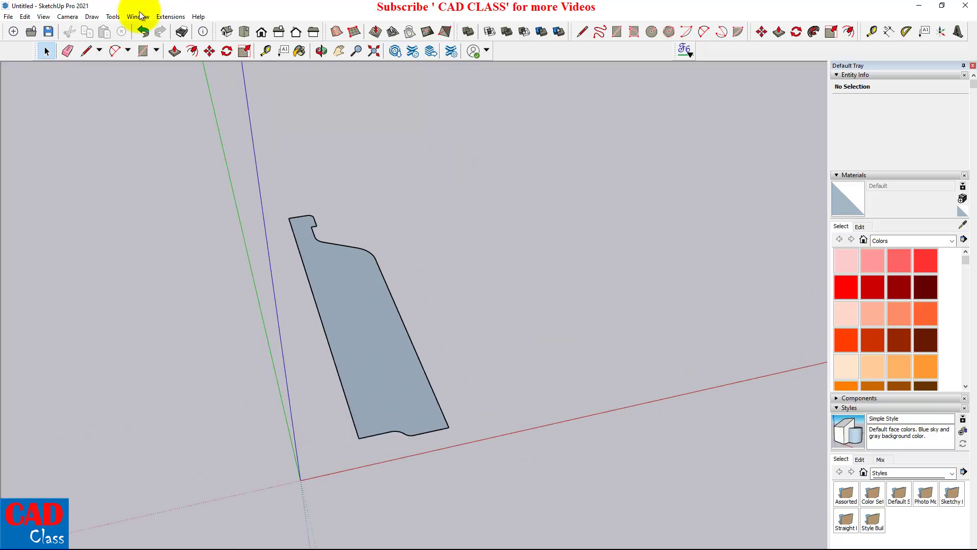
Draw a circle centred on the profile's edge, perpendicular to the profile.
{"action": "left_click", "coordinate": [156, 50]}
{"action": "left_click", "coordinate": [160, 93]}
{"action": "mouse_move", "coordinate": [356, 193]}
{"action": "middle_mouse_down"}
{"action": "mouse_move", "coordinate": [395, 203]}
{"action": "mouse_move", "coordinate": [414, 262]}
{"action": "middle_mouse_up"}
{"action": "scroll", "coordinate": [403, 290], "scroll_direction": "up", "scroll_amount": 2}
{"action": "scroll", "coordinate": [387, 326], "scroll_direction": "up", "scroll_amount": 2}
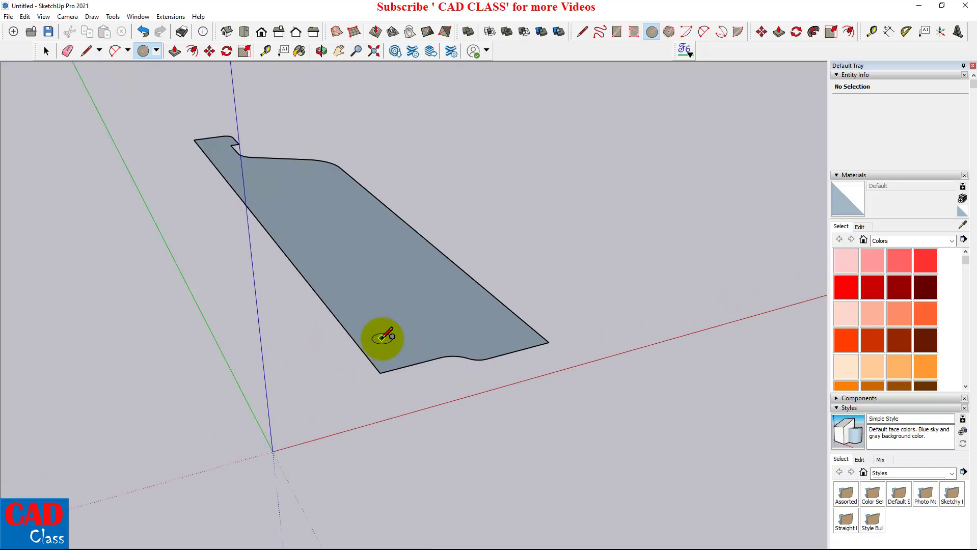
{"action": "scroll", "coordinate": [357, 329], "scroll_direction": "up", "scroll_amount": 2}
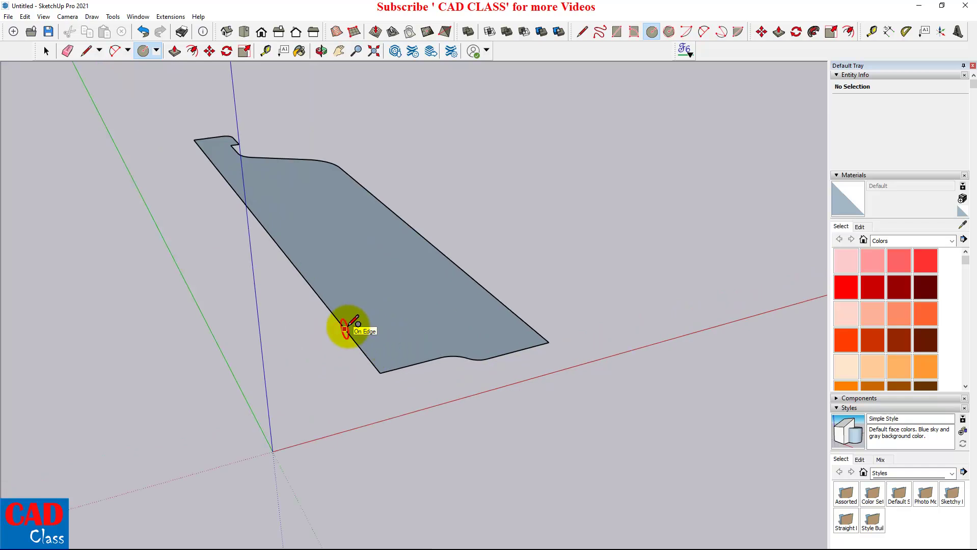
{"action": "left_click", "coordinate": [344, 329]}
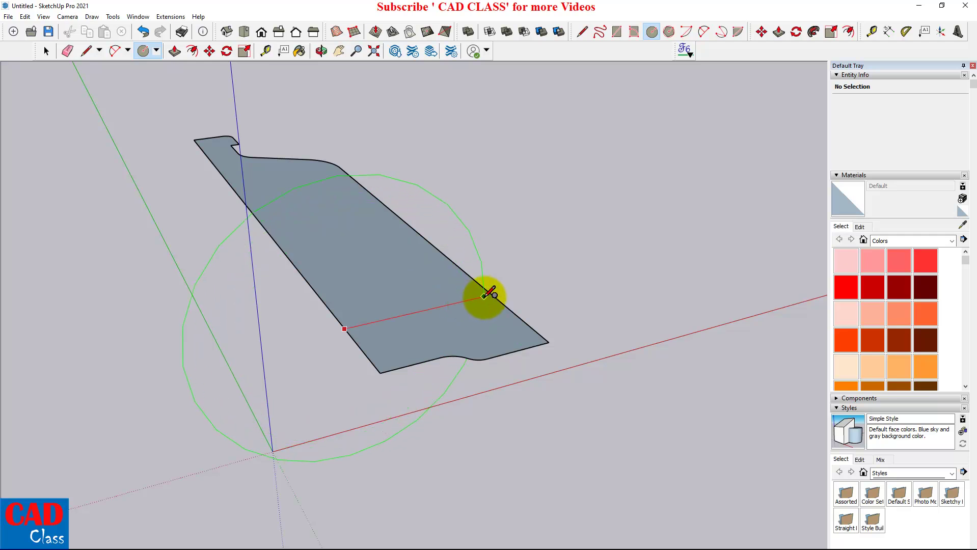
{"action": "left_click", "coordinate": [485, 296]}
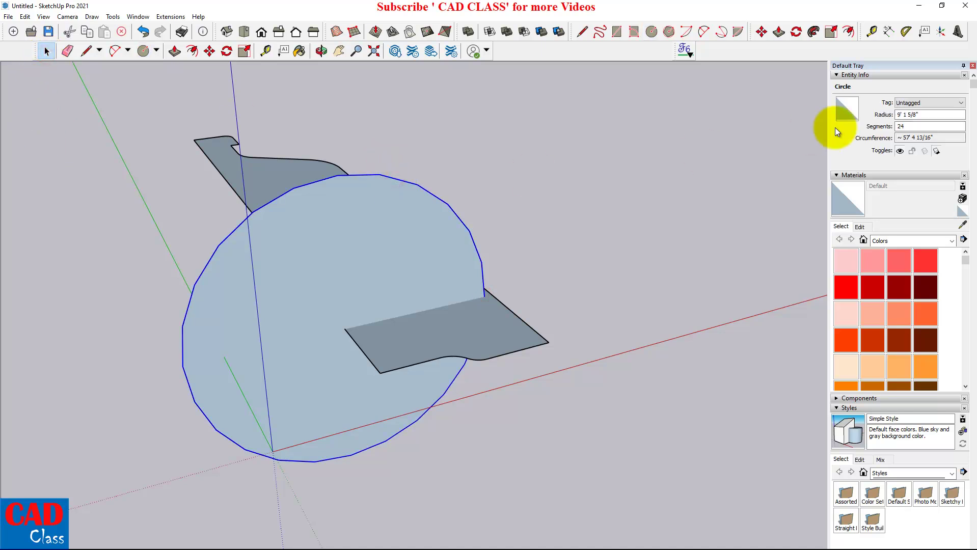
Set the circle to 100 segments in Entity Info and select its face.
{"action": "double_click", "coordinate": [912, 126]}
{"action": "type", "text": "100"}
{"action": "key", "text": "Return"}
{"action": "scroll", "coordinate": [513, 214], "scroll_direction": "down", "scroll_amount": 3}
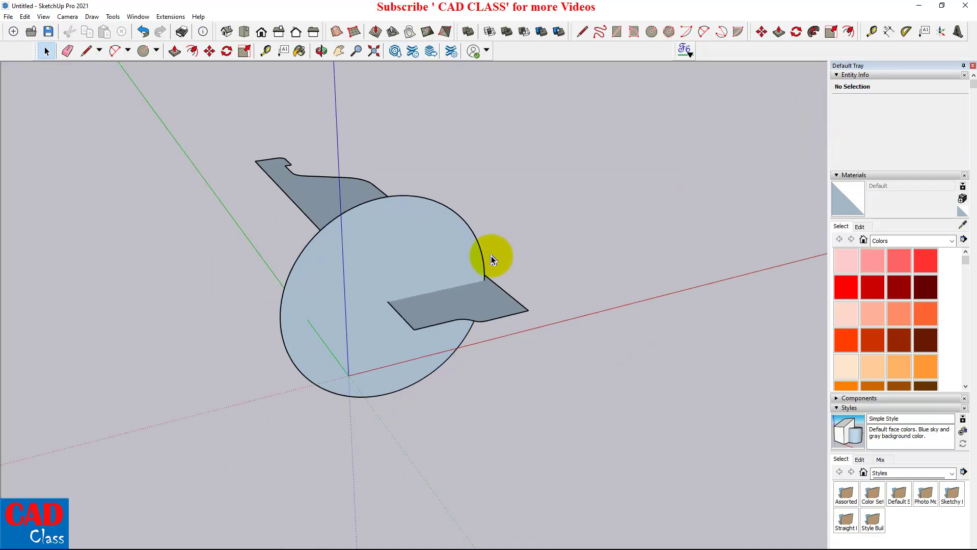
{"action": "scroll", "coordinate": [491, 256], "scroll_direction": "down", "scroll_amount": 2}
{"action": "left_click", "coordinate": [386, 321]}
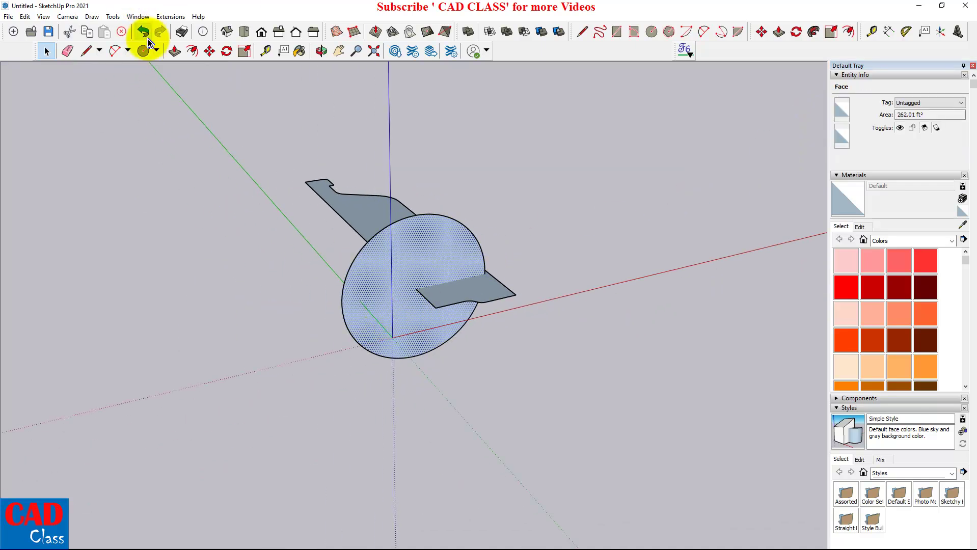
Erase the circle's face so only its outline remains.
{"action": "right_click", "coordinate": [445, 174]}
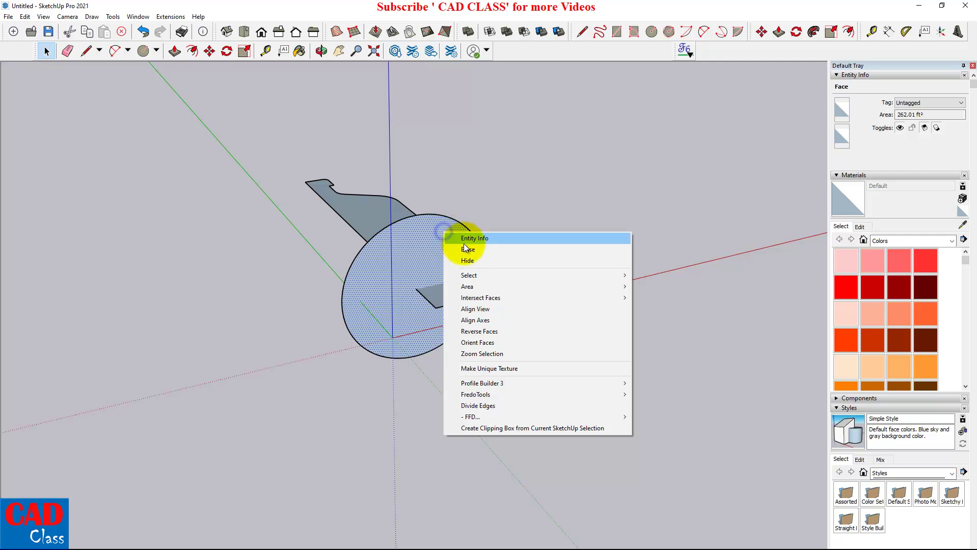
{"action": "left_click", "coordinate": [467, 190]}
{"action": "middle_click_drag", "start_coordinate": [485, 263], "coordinate": [369, 329]}
{"action": "mouse_move", "coordinate": [370, 328]}
{"action": "left_mouse_down"}
{"action": "mouse_move", "coordinate": [498, 355]}
{"action": "mouse_move", "coordinate": [555, 418]}
{"action": "mouse_move", "coordinate": [273, 156]}
{"action": "left_mouse_up"}
Move the profile and circle together away from the origin.
{"action": "key", "text": "space"}
{"action": "left_click", "coordinate": [210, 51]}
{"action": "left_click", "coordinate": [329, 347]}
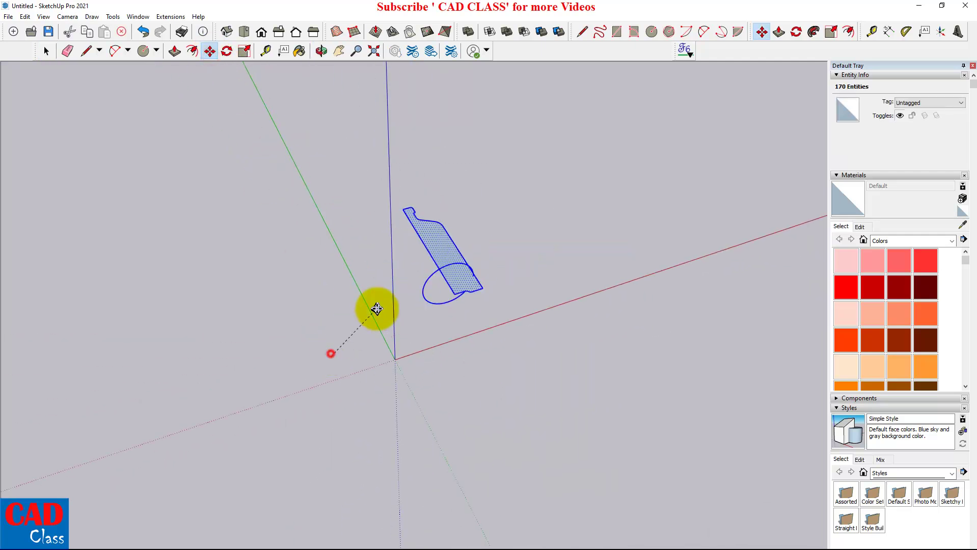
{"action": "left_click", "coordinate": [411, 264]}
{"action": "left_click", "coordinate": [46, 53]}
{"action": "left_click", "coordinate": [116, 147]}
{"action": "mouse_move", "coordinate": [313, 220]}
{"action": "middle_mouse_down"}
{"action": "mouse_move", "coordinate": [434, 247]}
{"action": "mouse_move", "coordinate": [327, 272]}
{"action": "mouse_move", "coordinate": [379, 144]}
{"action": "mouse_move", "coordinate": [399, 184]}
{"action": "mouse_move", "coordinate": [360, 208]}
{"action": "mouse_move", "coordinate": [484, 199]}
{"action": "mouse_move", "coordinate": [144, 174]}
{"action": "mouse_move", "coordinate": [502, 354]}
{"action": "mouse_move", "coordinate": [591, 224]}
{"action": "mouse_move", "coordinate": [445, 398]}
{"action": "mouse_move", "coordinate": [349, 393]}
{"action": "mouse_move", "coordinate": [327, 371]}
{"action": "mouse_move", "coordinate": [894, 175]}
{"action": "mouse_move", "coordinate": [529, 304]}
{"action": "middle_mouse_up"}
{"action": "scroll", "coordinate": [489, 240], "scroll_direction": "up", "scroll_amount": 3}
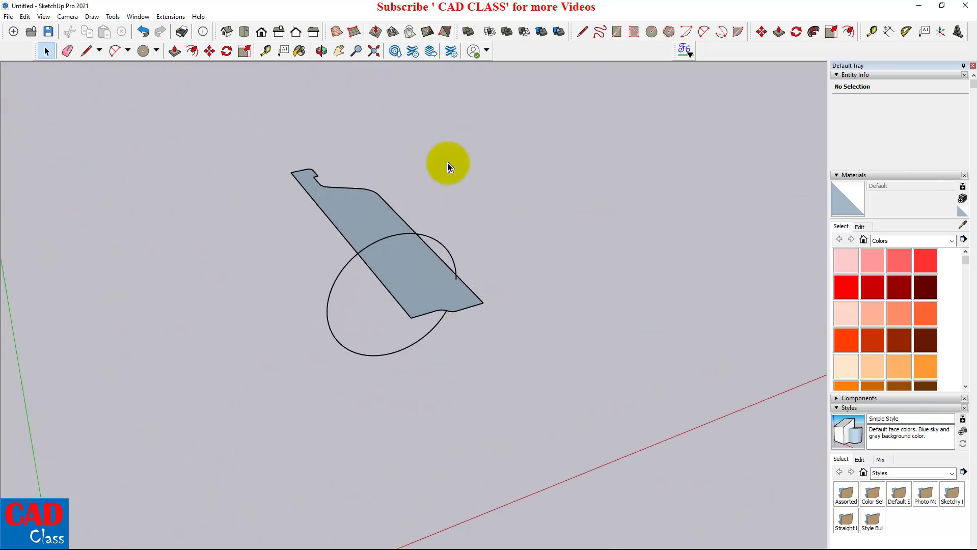
Sweep the half-profile face around the circle path with Follow Me.
{"action": "left_click", "coordinate": [116, 22]}
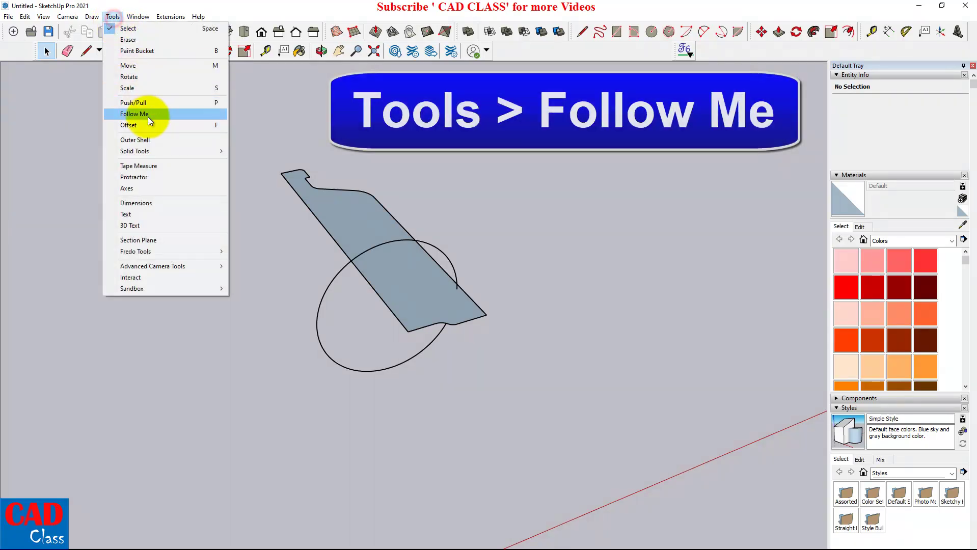
{"action": "left_click", "coordinate": [148, 116]}
{"action": "middle_click_drag", "start_coordinate": [566, 341], "coordinate": [516, 372]}
{"action": "left_click", "coordinate": [452, 301]}
{"action": "middle_click_drag", "start_coordinate": [451, 301], "coordinate": [468, 262]}
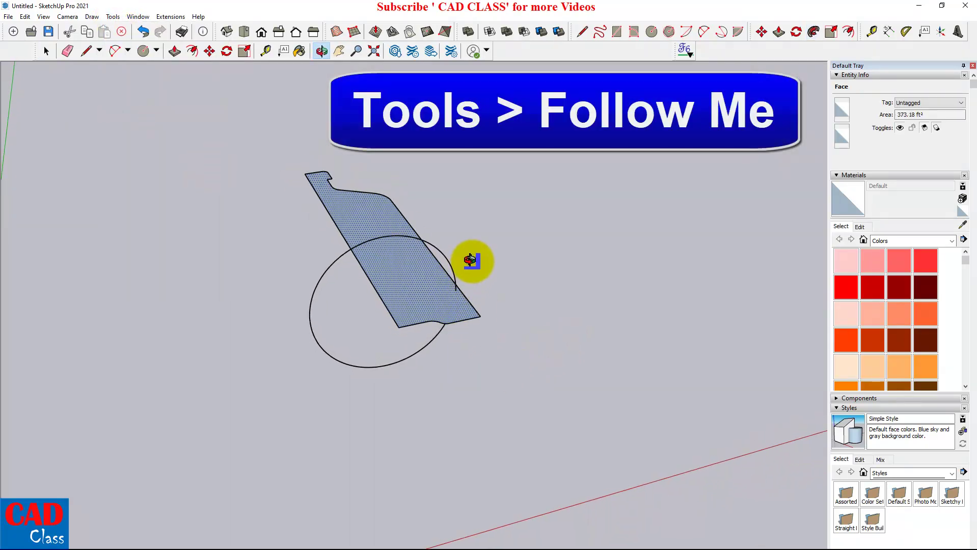
{"action": "left_click", "coordinate": [457, 293]}
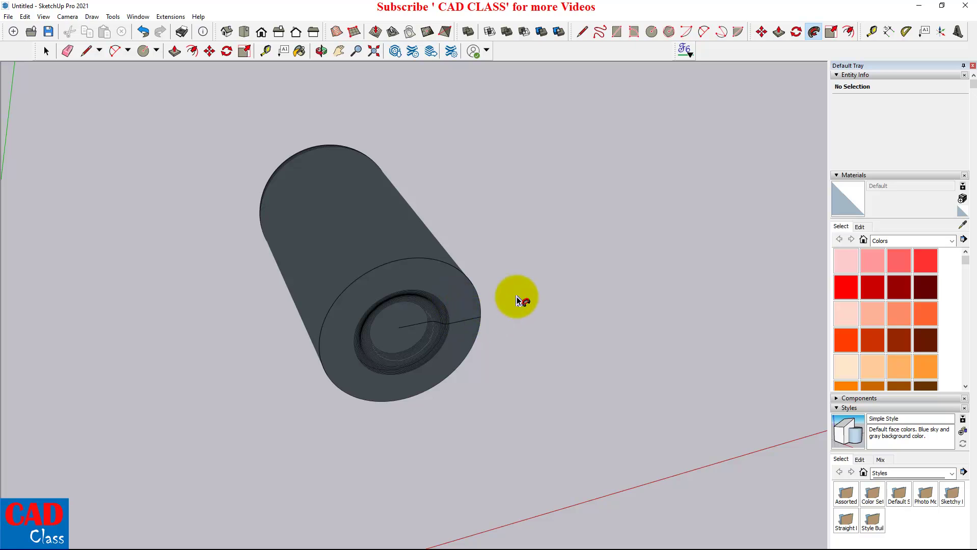
Finish the revolve, crossing-select the whole bottle and make it a group.
{"action": "left_click", "coordinate": [505, 289]}
{"action": "scroll", "coordinate": [356, 268], "scroll_direction": "down", "scroll_amount": 5}
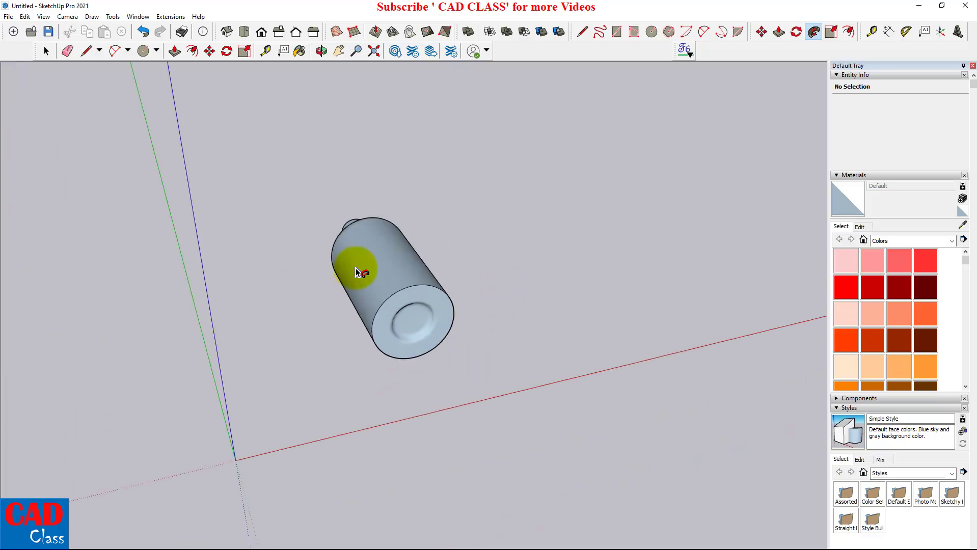
{"action": "left_click", "coordinate": [46, 54]}
{"action": "mouse_move", "coordinate": [469, 186]}
{"action": "middle_mouse_down"}
{"action": "mouse_move", "coordinate": [451, 491]}
{"action": "mouse_move", "coordinate": [541, 251]}
{"action": "mouse_move", "coordinate": [532, 416]}
{"action": "middle_mouse_up"}
{"action": "left_click_drag", "start_coordinate": [532, 416], "coordinate": [240, 148]}
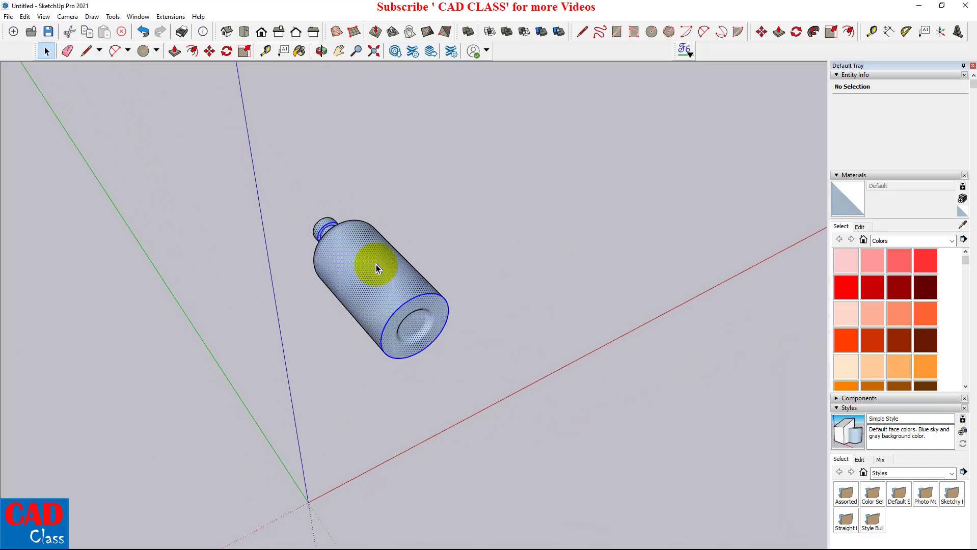
{"action": "right_click", "coordinate": [376, 264]}
{"action": "left_click", "coordinate": [426, 353]}
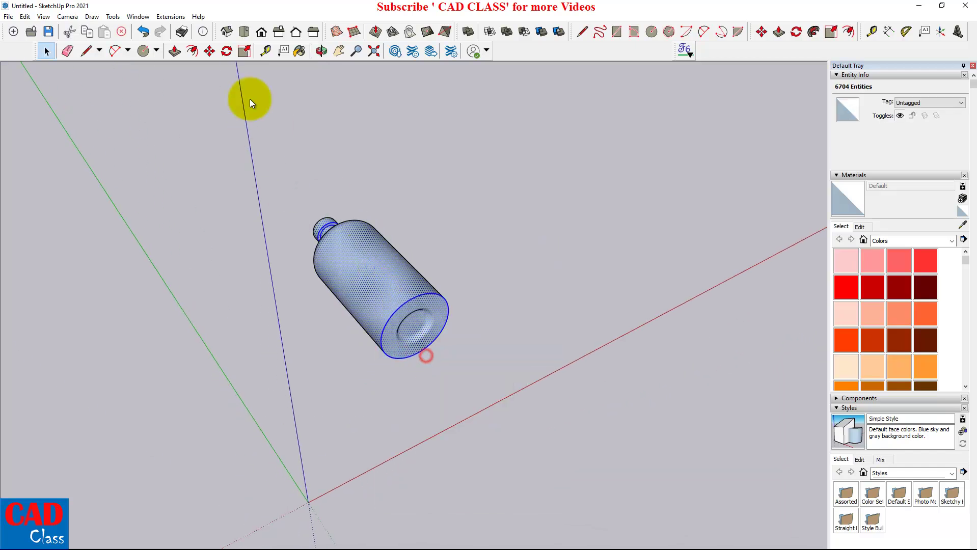
Rotate the bottle group 90° about its base so it stands upright, neck on top.
{"action": "left_click", "coordinate": [227, 51]}
{"action": "middle_click_drag", "start_coordinate": [350, 290], "coordinate": [547, 195]}
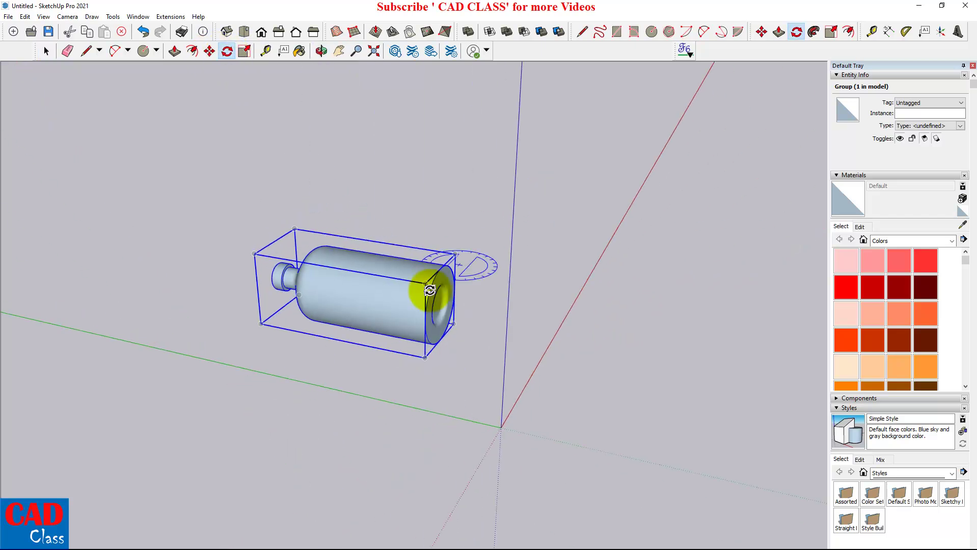
{"action": "left_click", "coordinate": [411, 311]}
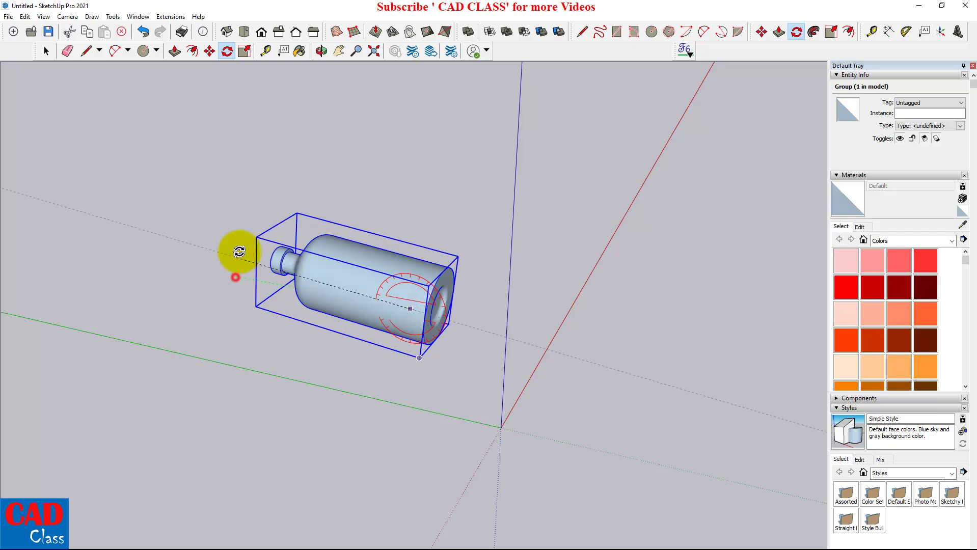
{"action": "left_click", "coordinate": [236, 278]}
{"action": "left_click", "coordinate": [317, 187]}
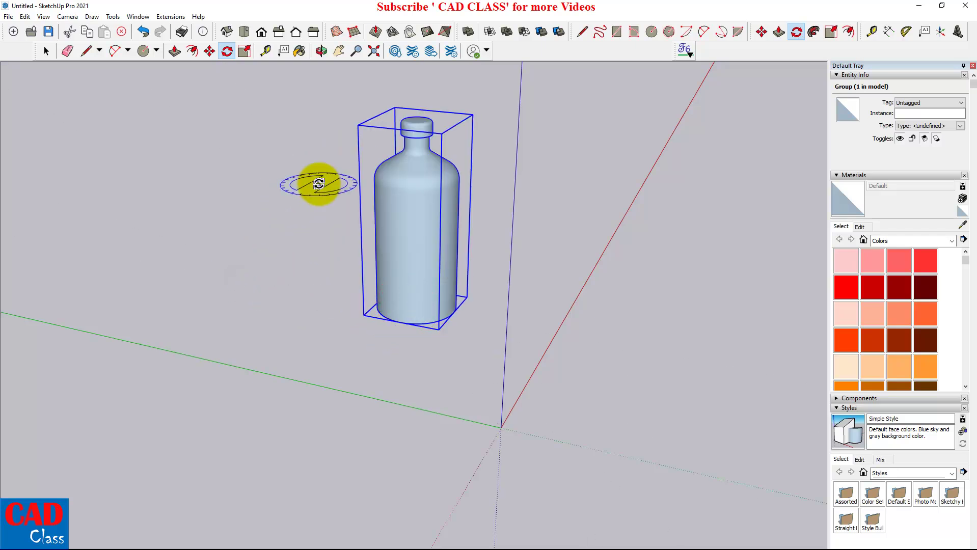
{"action": "left_click", "coordinate": [44, 51]}
{"action": "left_click", "coordinate": [124, 153]}
{"action": "mouse_move", "coordinate": [538, 251]}
{"action": "middle_mouse_down"}
{"action": "mouse_move", "coordinate": [109, 260]}
{"action": "mouse_move", "coordinate": [427, 254]}
{"action": "middle_mouse_up"}
{"action": "scroll", "coordinate": [427, 254], "scroll_direction": "up", "scroll_amount": 3}
{"action": "scroll", "coordinate": [454, 232], "scroll_direction": "up", "scroll_amount": 3}
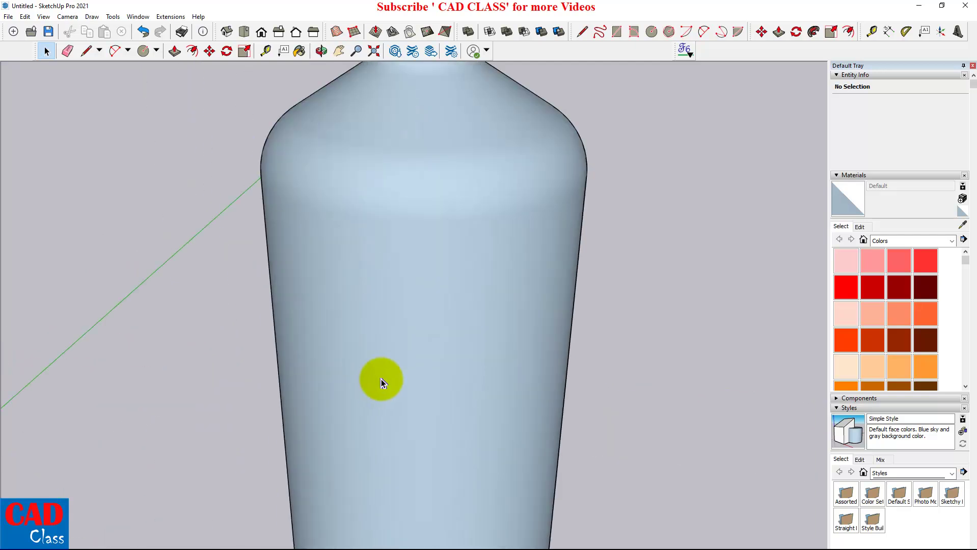
{"action": "scroll", "coordinate": [381, 380], "scroll_direction": "down", "scroll_amount": 4}
{"action": "mouse_move", "coordinate": [424, 321]}
{"action": "middle_mouse_down"}
{"action": "mouse_move", "coordinate": [486, 248]}
{"action": "mouse_move", "coordinate": [401, 212]}
{"action": "mouse_move", "coordinate": [290, 331]}
{"action": "middle_mouse_up"}
{"action": "scroll", "coordinate": [348, 255], "scroll_direction": "up", "scroll_amount": 3}
{"action": "middle_click_drag", "start_coordinate": [573, 298], "coordinate": [192, 258]}
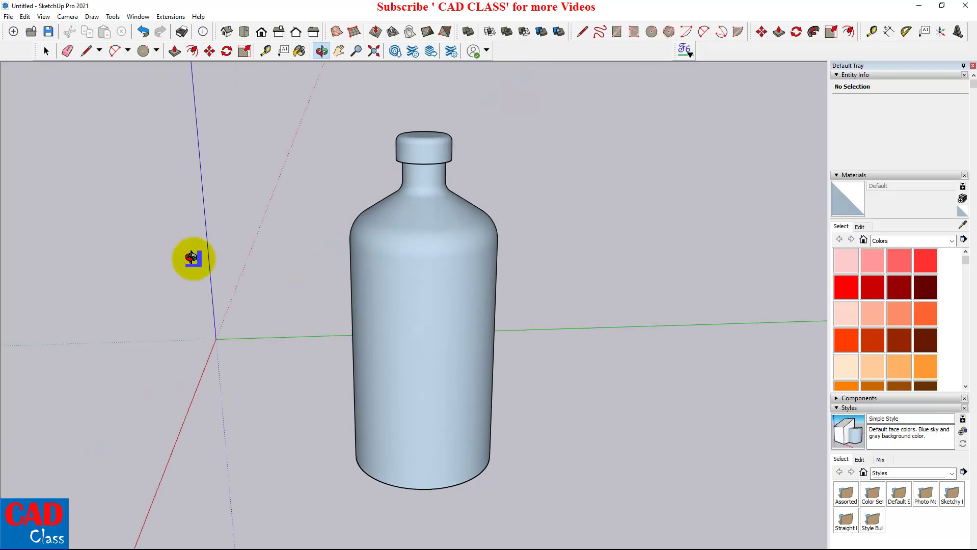
{"action": "scroll", "coordinate": [502, 305], "scroll_direction": "up", "scroll_amount": 3}
{"action": "scroll", "coordinate": [498, 311], "scroll_direction": "down", "scroll_amount": 1}
{"action": "mouse_move", "coordinate": [498, 312]}
{"action": "middle_mouse_down"}
{"action": "mouse_move", "coordinate": [742, 92]}
{"action": "mouse_move", "coordinate": [742, 39]}
{"action": "mouse_move", "coordinate": [720, 164]}
{"action": "mouse_move", "coordinate": [731, 483]}
{"action": "mouse_move", "coordinate": [314, 374]}
{"action": "mouse_move", "coordinate": [576, 254]}
{"action": "mouse_move", "coordinate": [528, 354]}
{"action": "mouse_move", "coordinate": [405, 349]}
{"action": "mouse_move", "coordinate": [610, 132]}
{"action": "mouse_move", "coordinate": [508, 393]}
{"action": "mouse_move", "coordinate": [109, 284]}
{"action": "middle_mouse_up"}
{"action": "scroll", "coordinate": [476, 277], "scroll_direction": "up", "scroll_amount": 2}
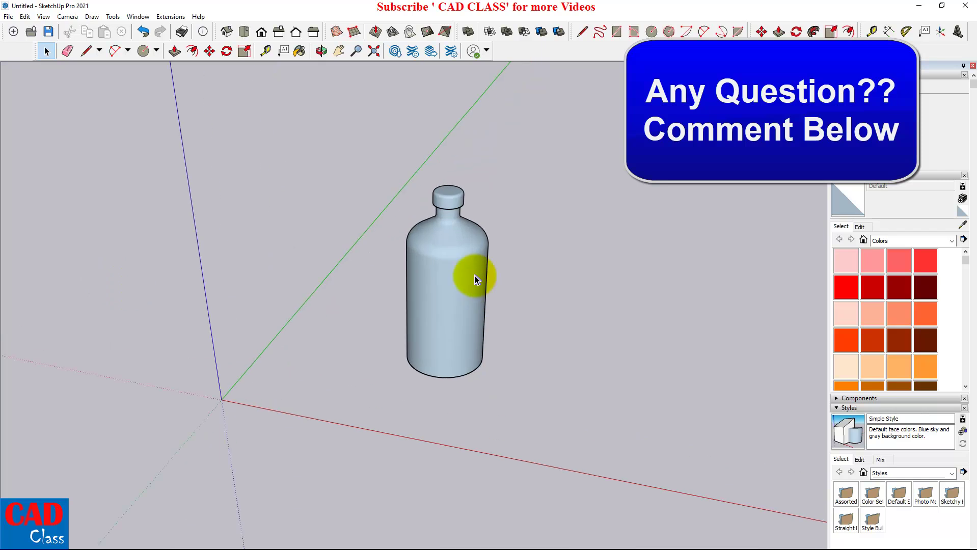
{"action": "scroll", "coordinate": [476, 254], "scroll_direction": "up", "scroll_amount": 3}
{"action": "scroll", "coordinate": [436, 234], "scroll_direction": "down", "scroll_amount": 2}
{"action": "scroll", "coordinate": [447, 242], "scroll_direction": "up", "scroll_amount": 1}
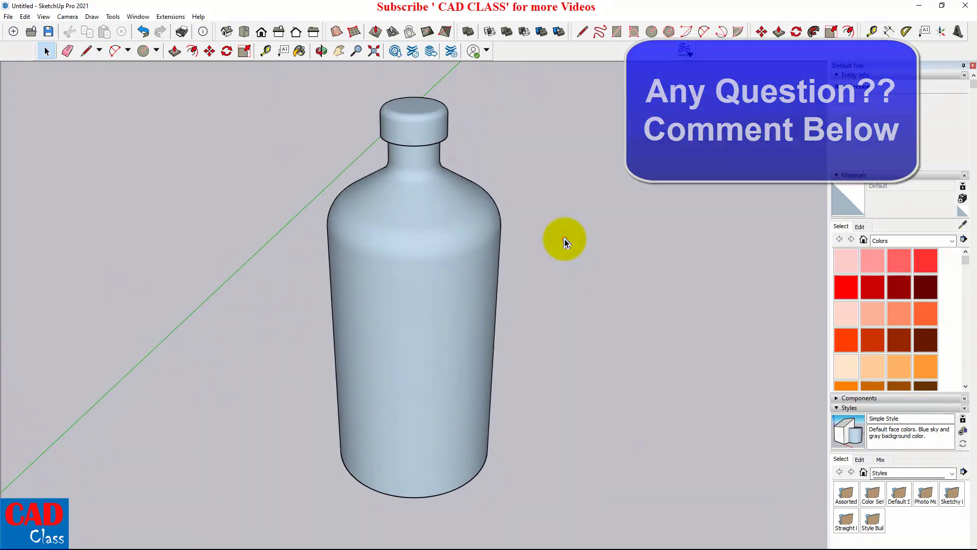